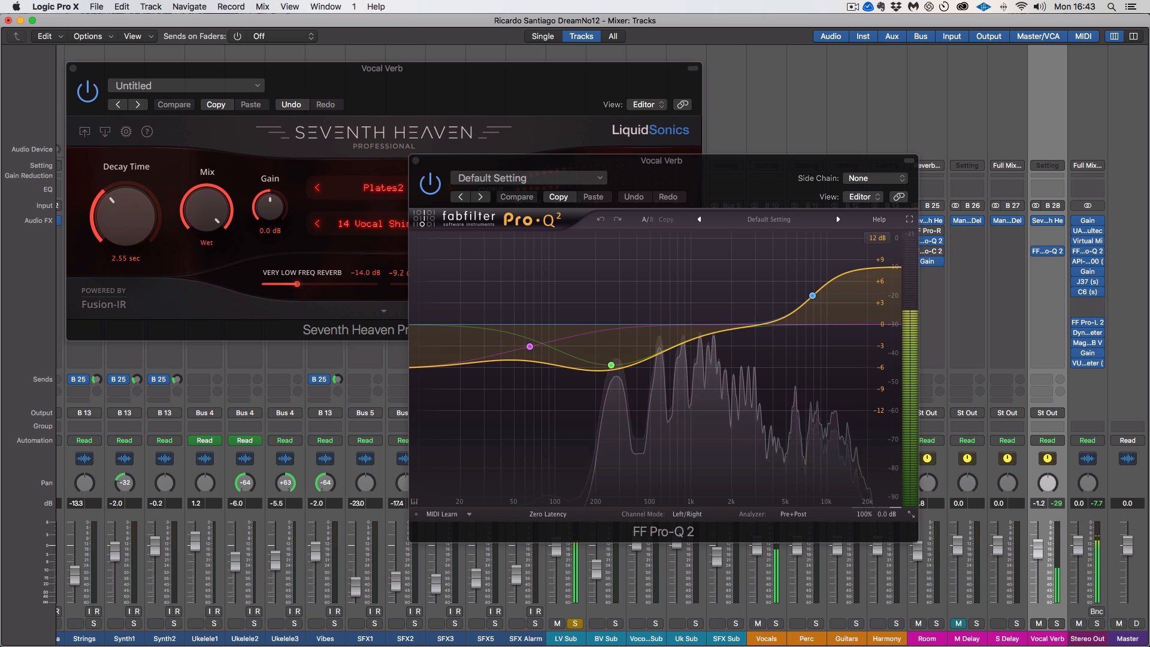
# Set the Vocal Verb fader to -2.0 dB, stop playback and take the LV Sub channel out of solo
pyautogui.moveTo(1038, 550); pyautogui.dragTo(1039, 553)
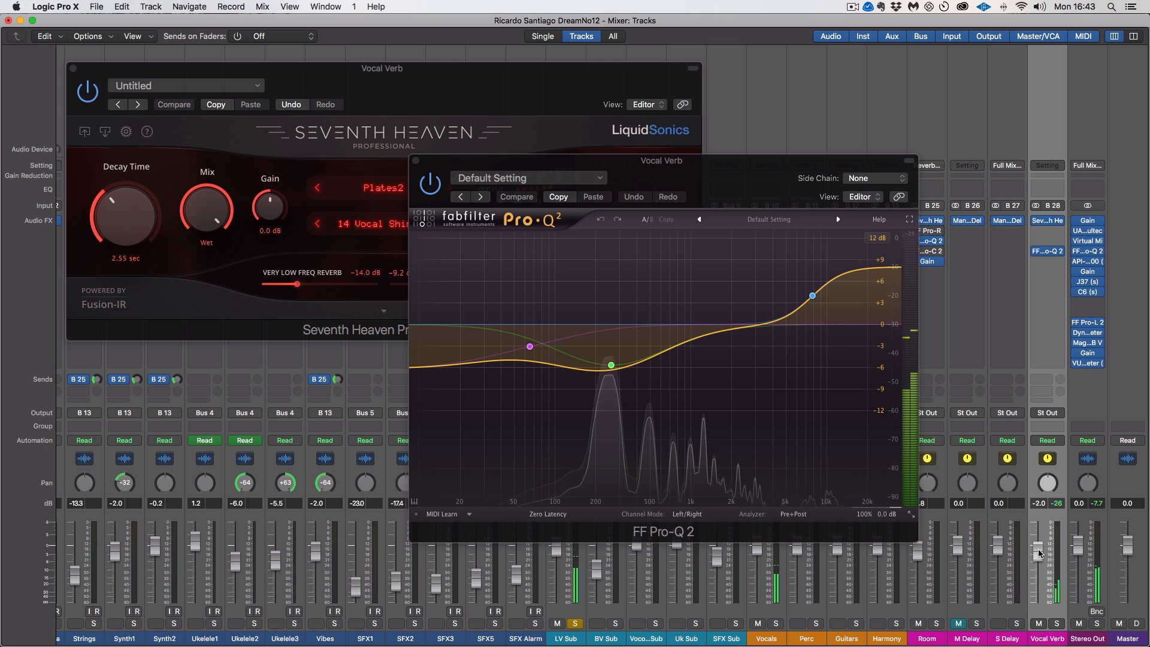
pyautogui.press('space')
pyautogui.click(1047, 275)
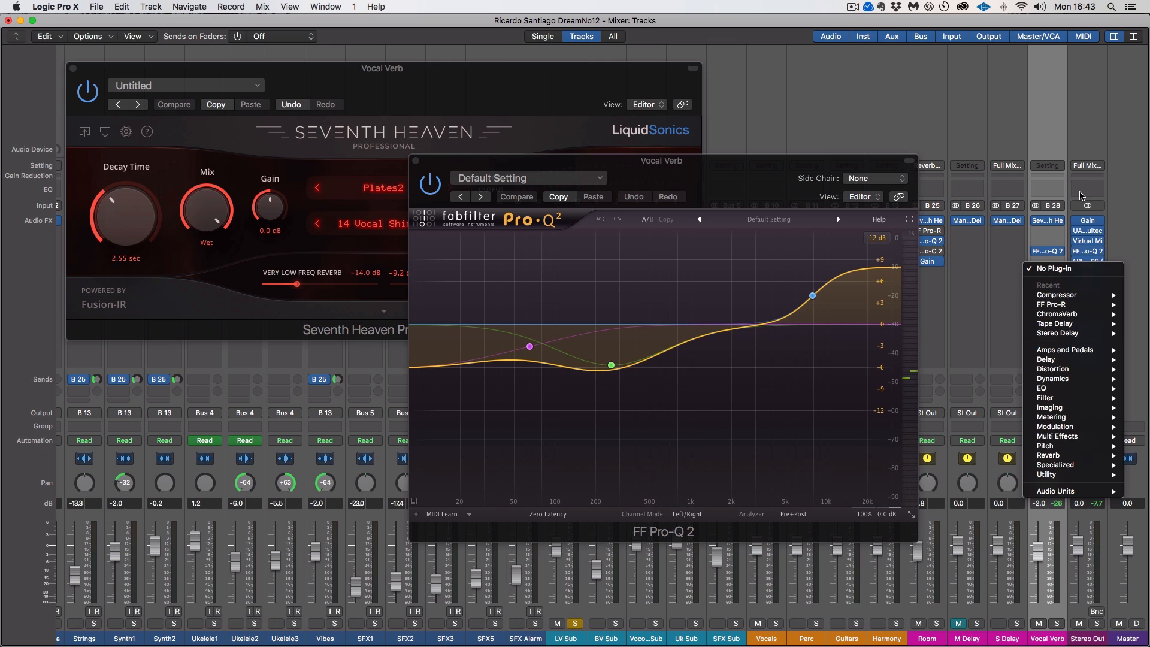
pyautogui.click(1136, 151)
pyautogui.click(575, 625)
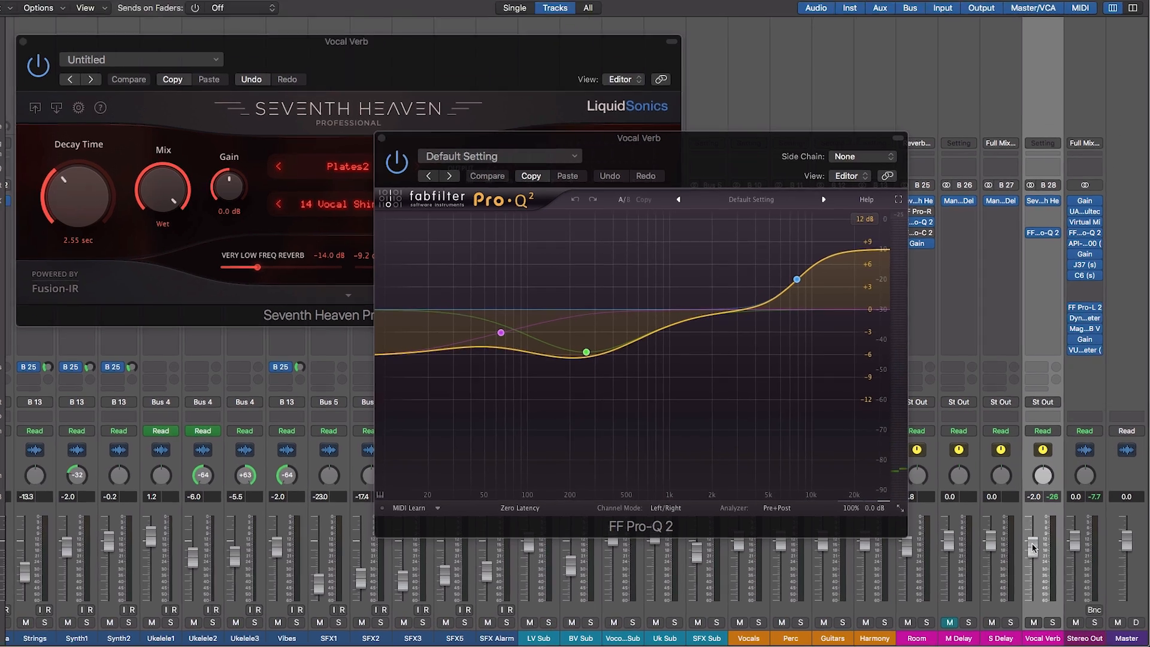
# Pull the Vocal Verb fader fully down, start playback and bring the reverb back into the full mix, settling at -9.0 dB
pyautogui.moveTo(1038, 552); pyautogui.dragTo(1037, 585)
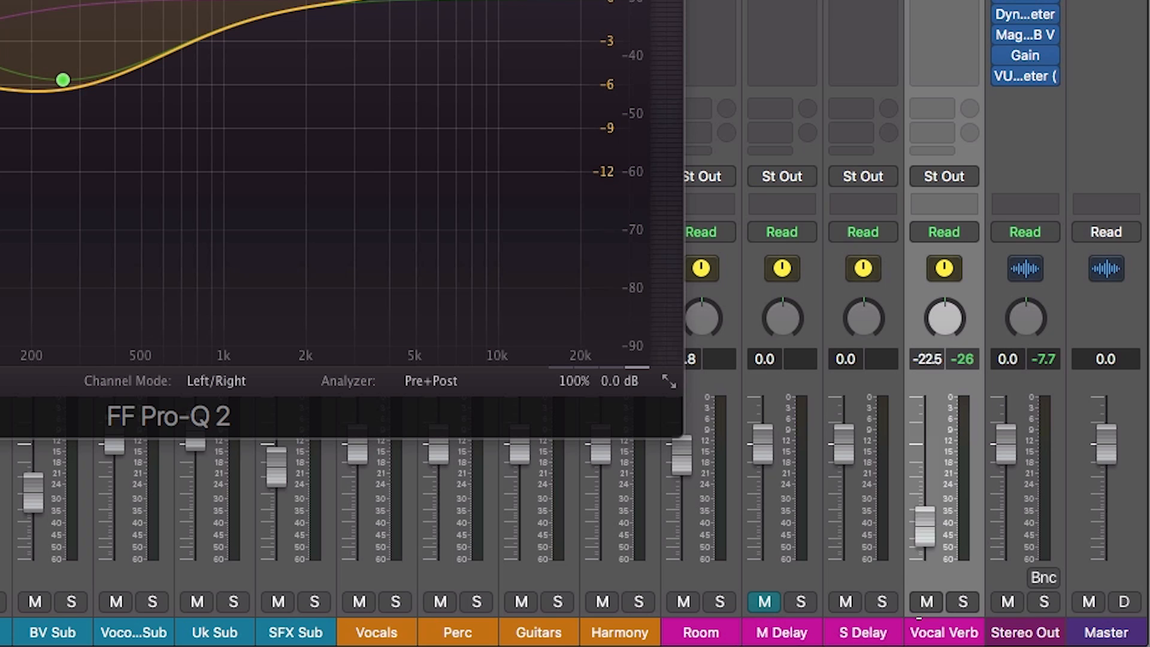
pyautogui.moveTo(919, 617); pyautogui.dragTo(919, 643)
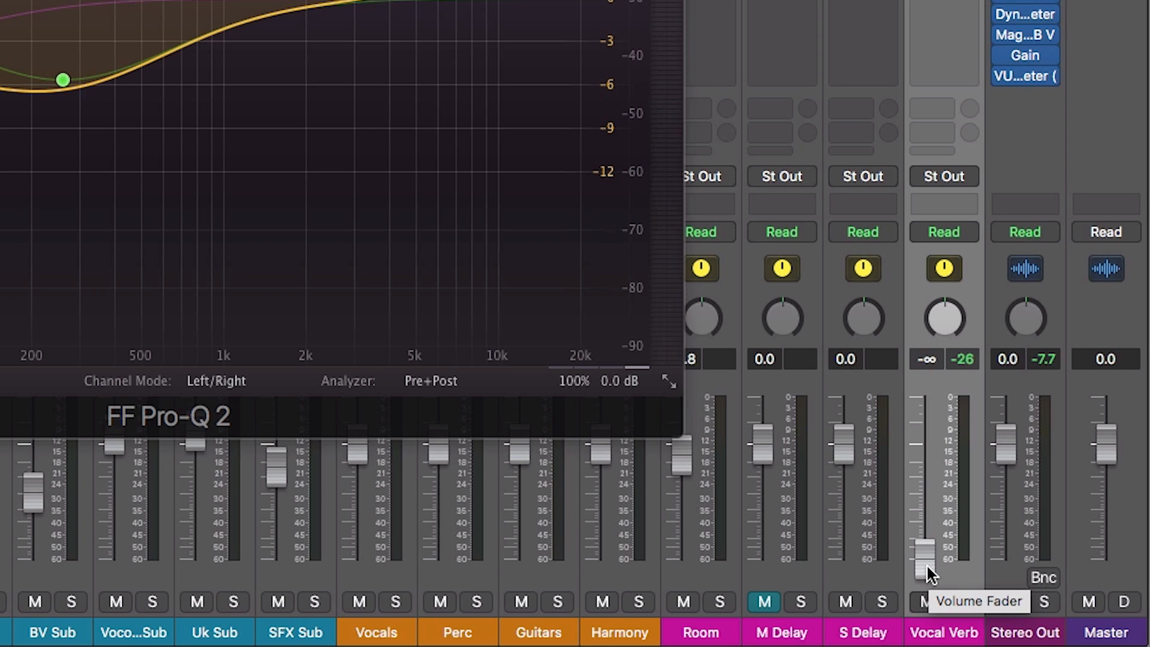
pyautogui.press('space')
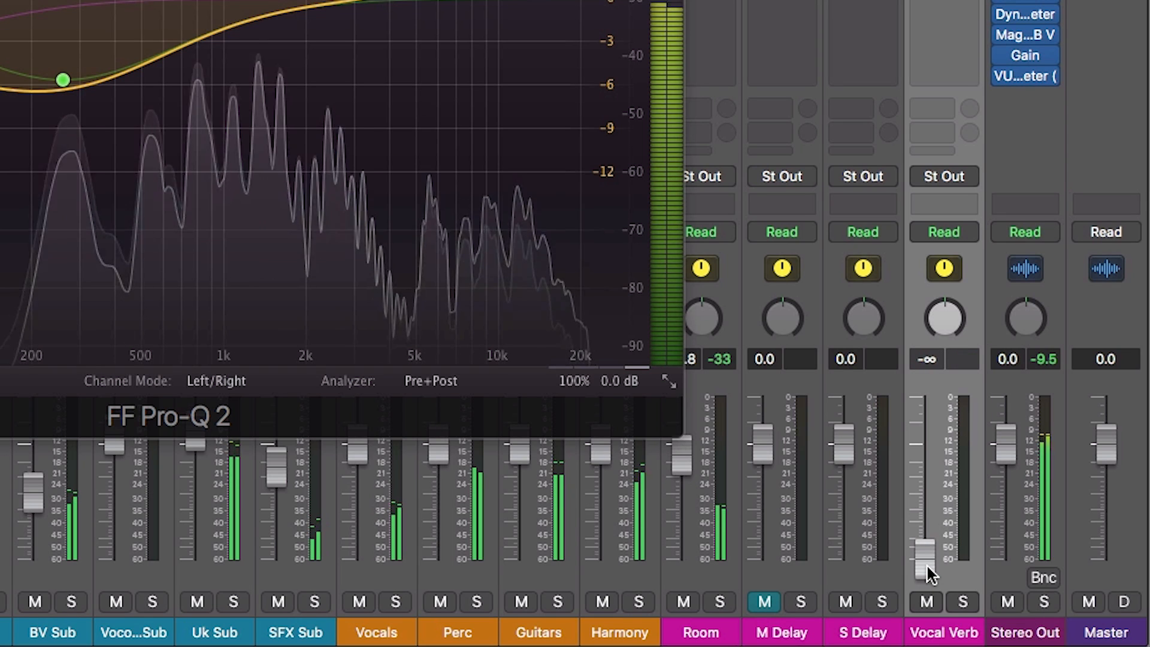
pyautogui.moveTo(926, 566); pyautogui.dragTo(925, 405)
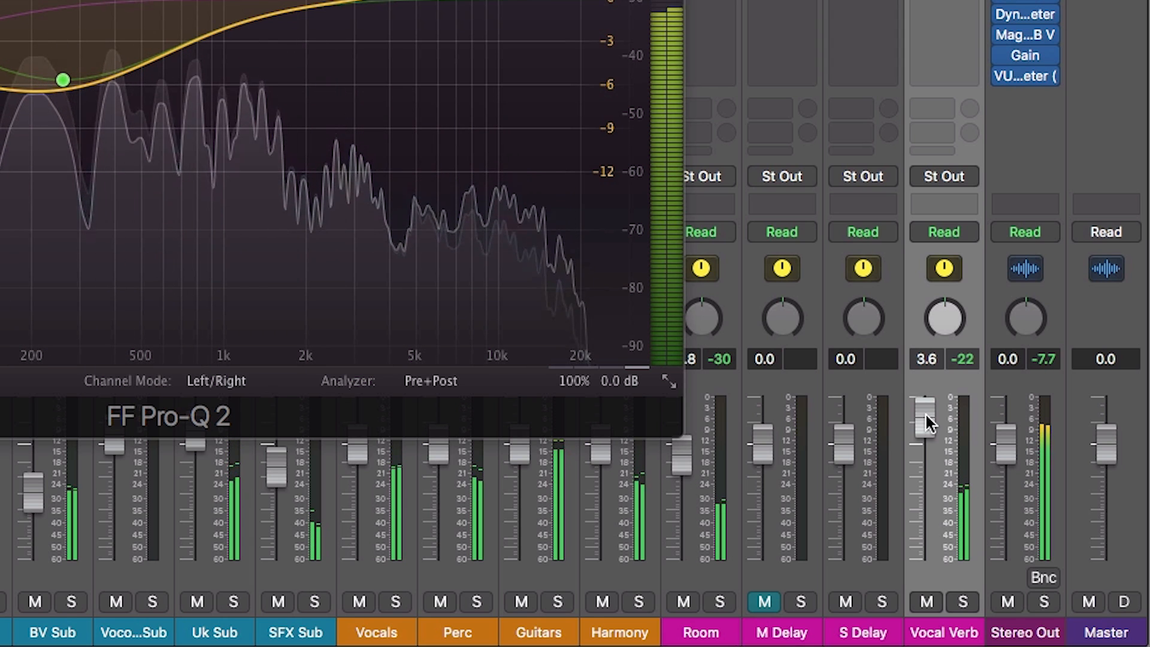
pyautogui.moveTo(925, 411); pyautogui.dragTo(925, 491)
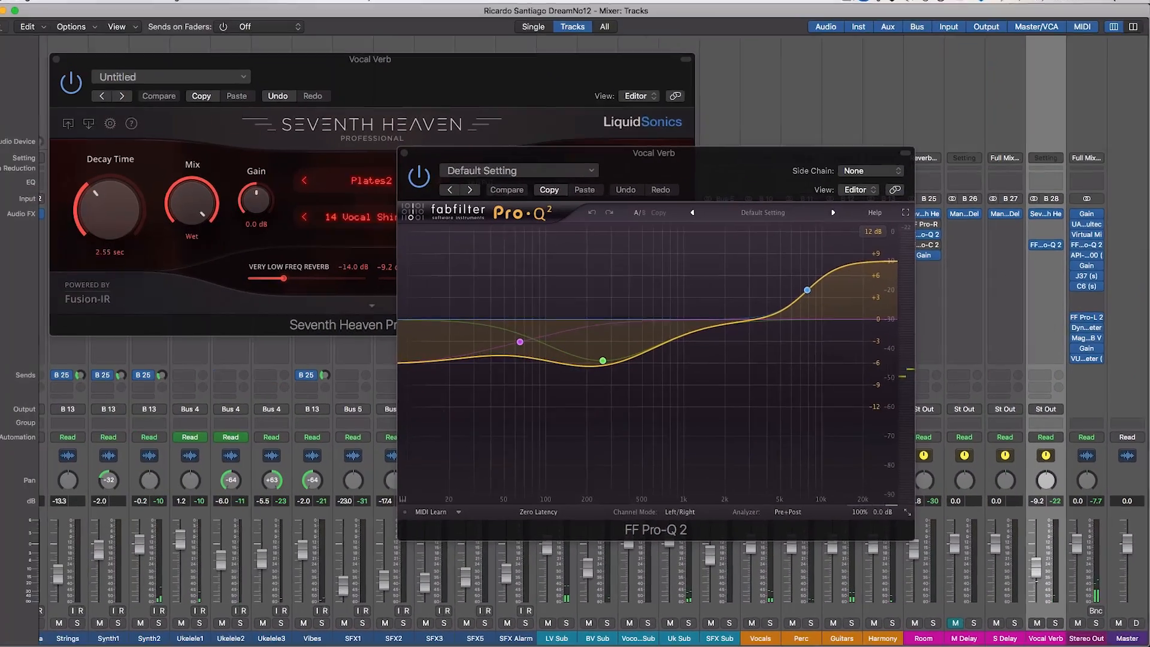
pyautogui.moveTo(1036, 568); pyautogui.dragTo(1035, 567)
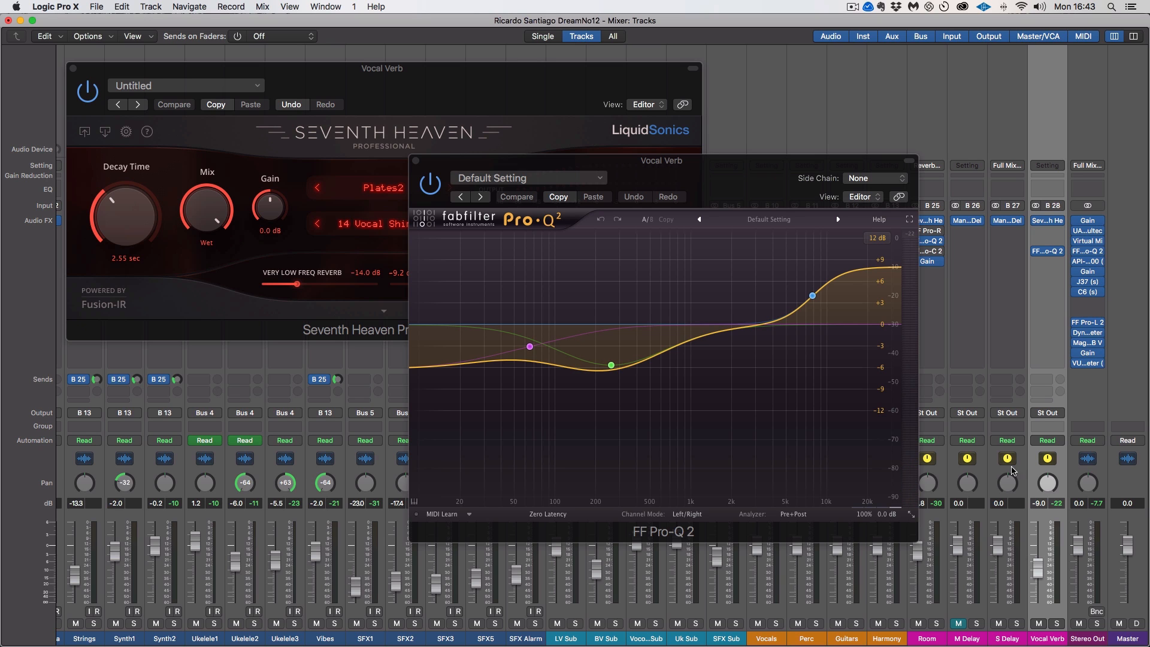
# Insert a stereo Compressor below the Pro-Q 2 on the Vocal Verb channel
pyautogui.click(1043, 277)
pyautogui.moveTo(1055, 296)
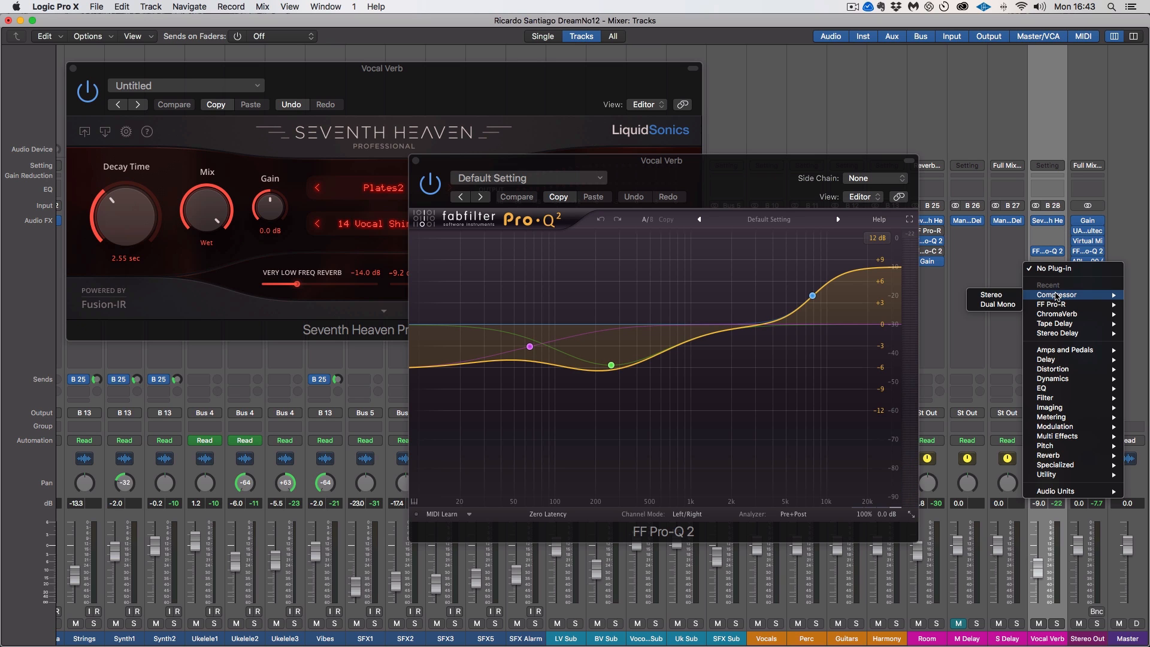
pyautogui.click(1002, 298)
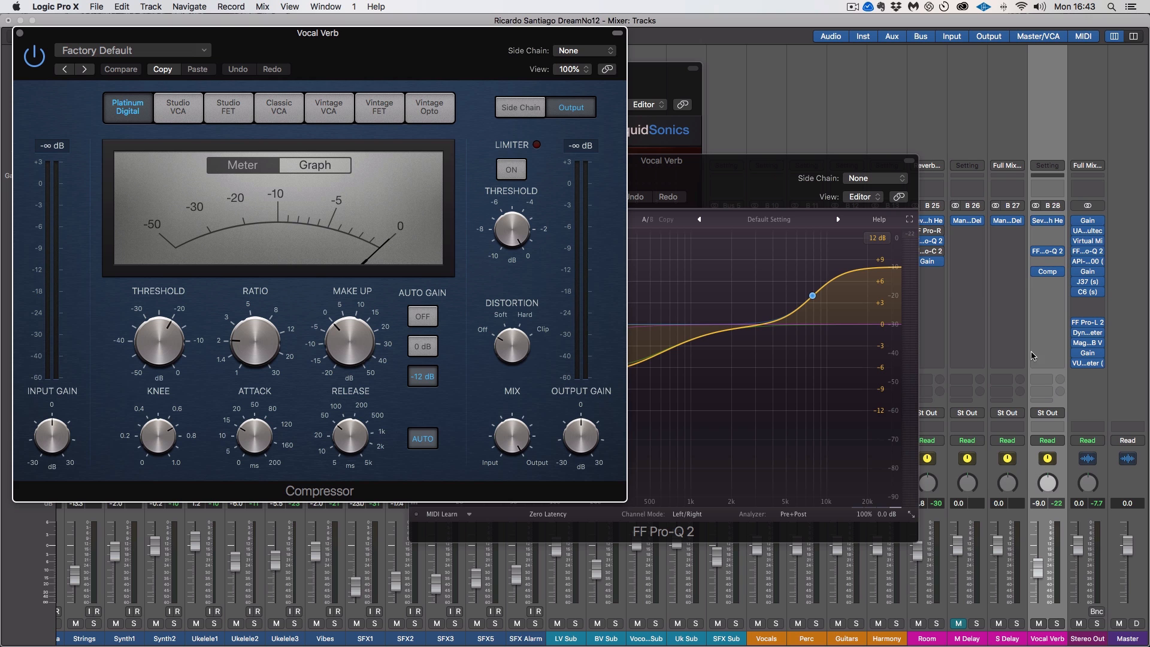
pyautogui.moveTo(481, 60); pyautogui.dragTo(749, 120)
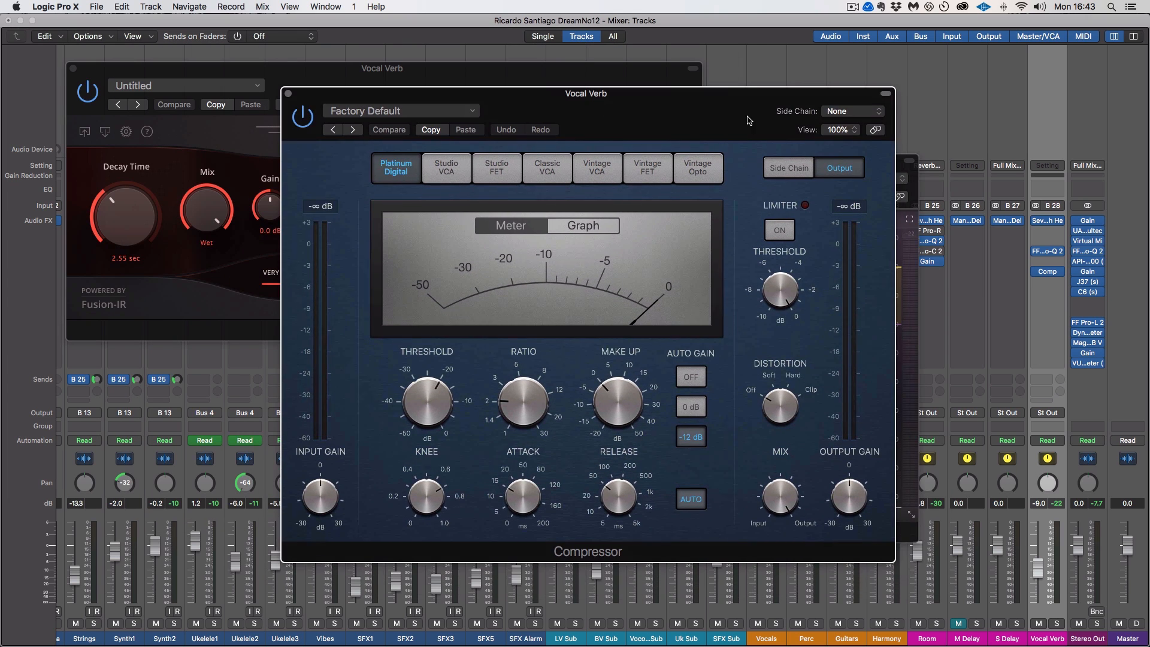
# Set the Compressor's side chain input to Bus 1, which carries the Lead Low and Lead High vocals
pyautogui.click(842, 111)
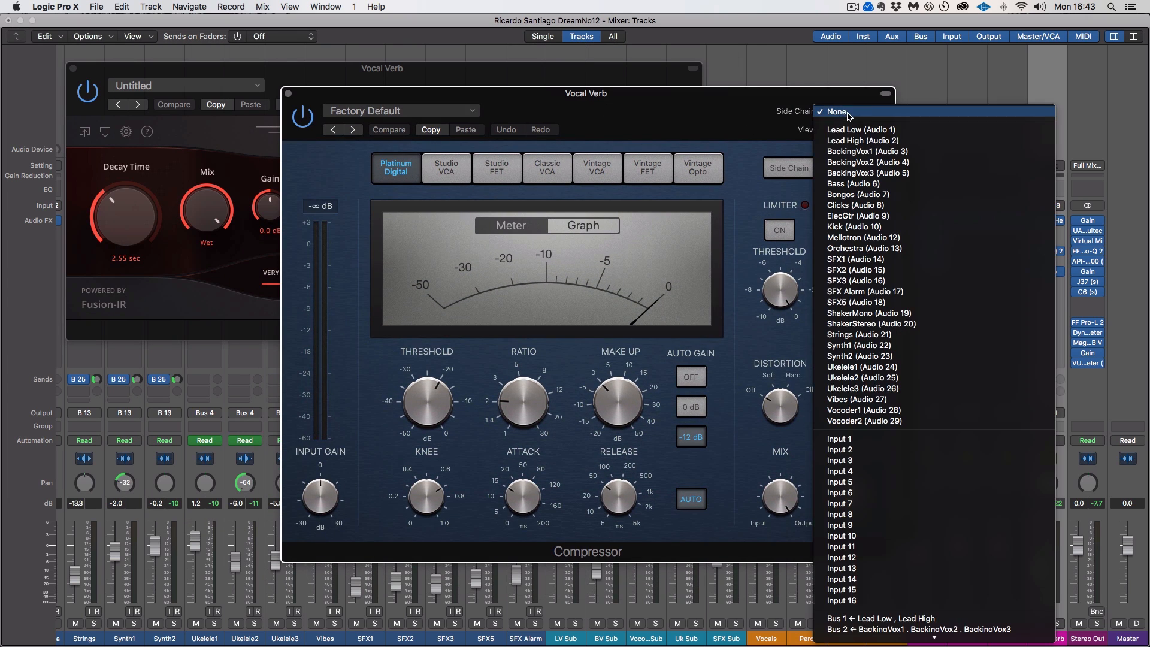
pyautogui.click(855, 619)
pyautogui.moveTo(653, 109); pyautogui.dragTo(934, 129)
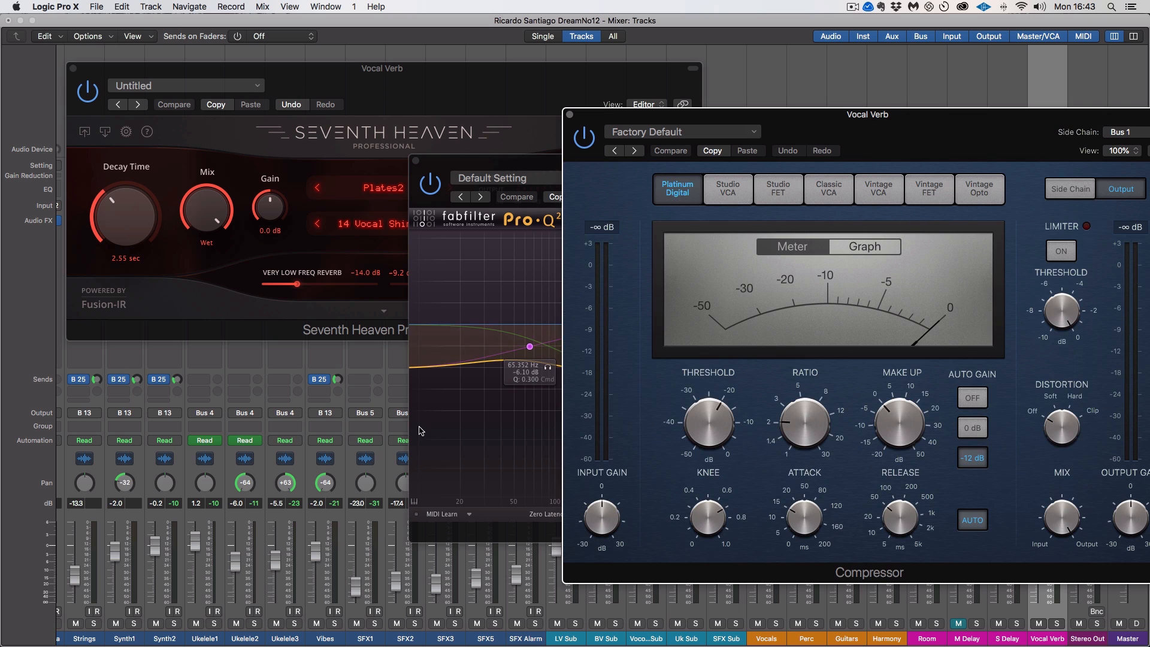
# Close the Seventh Heaven and Pro-Q 2 windows and check the output routing of the Lead Low and Lead High channels
pyautogui.click(73, 69)
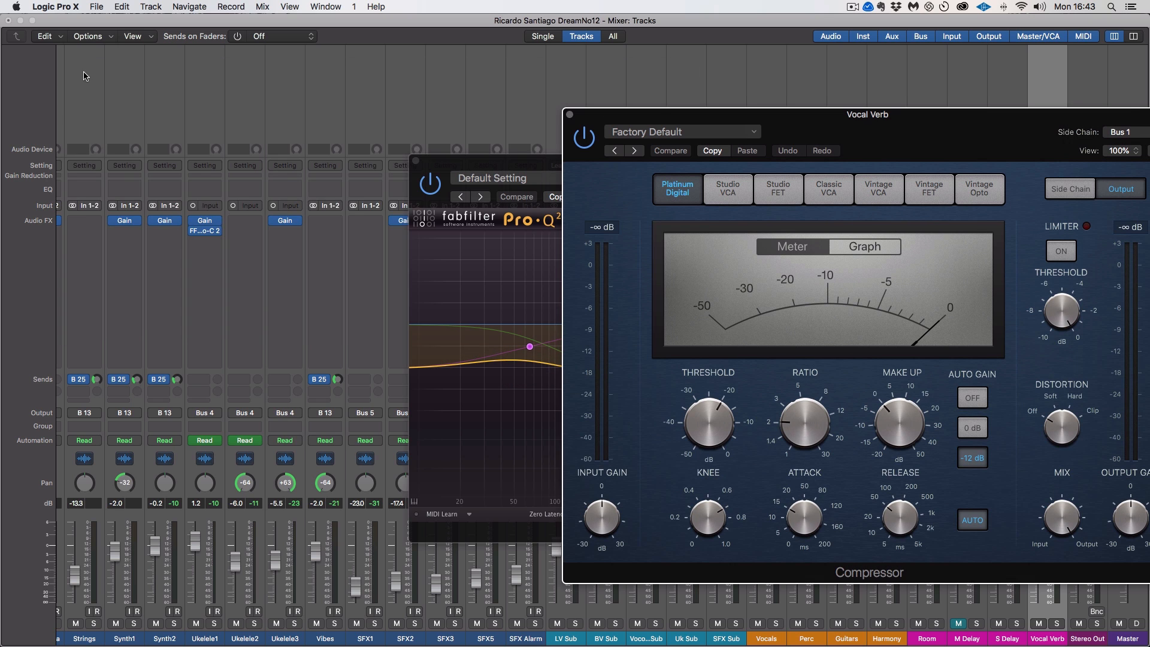
pyautogui.hscroll(-10, 96, 616)
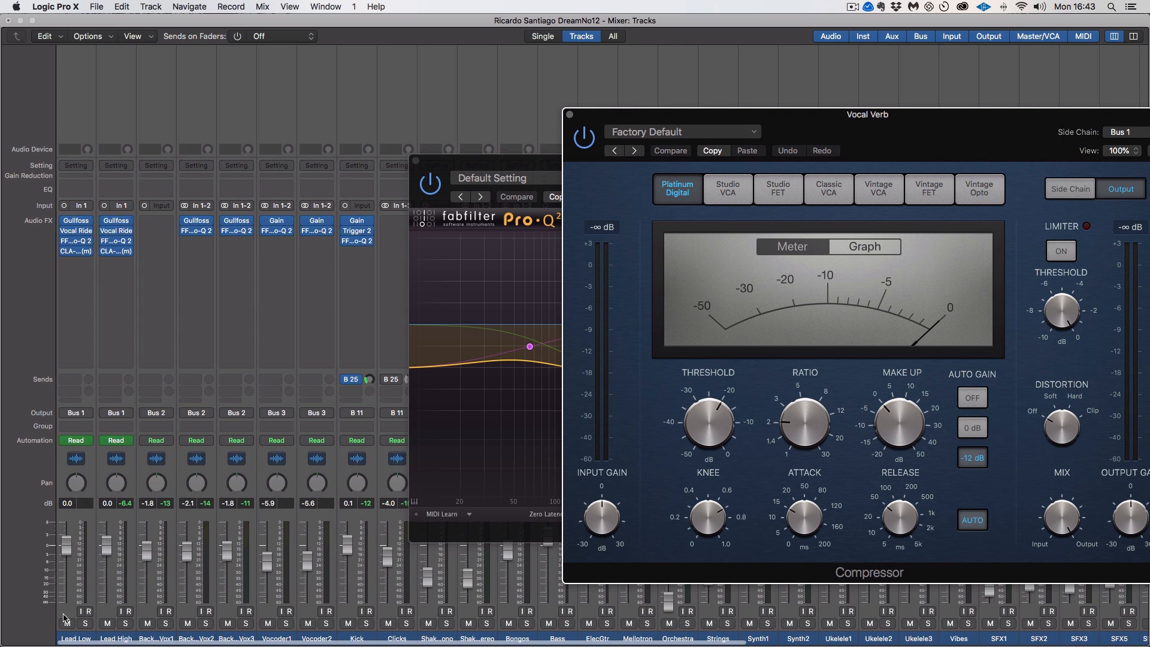
pyautogui.click(65, 618)
pyautogui.click(106, 613)
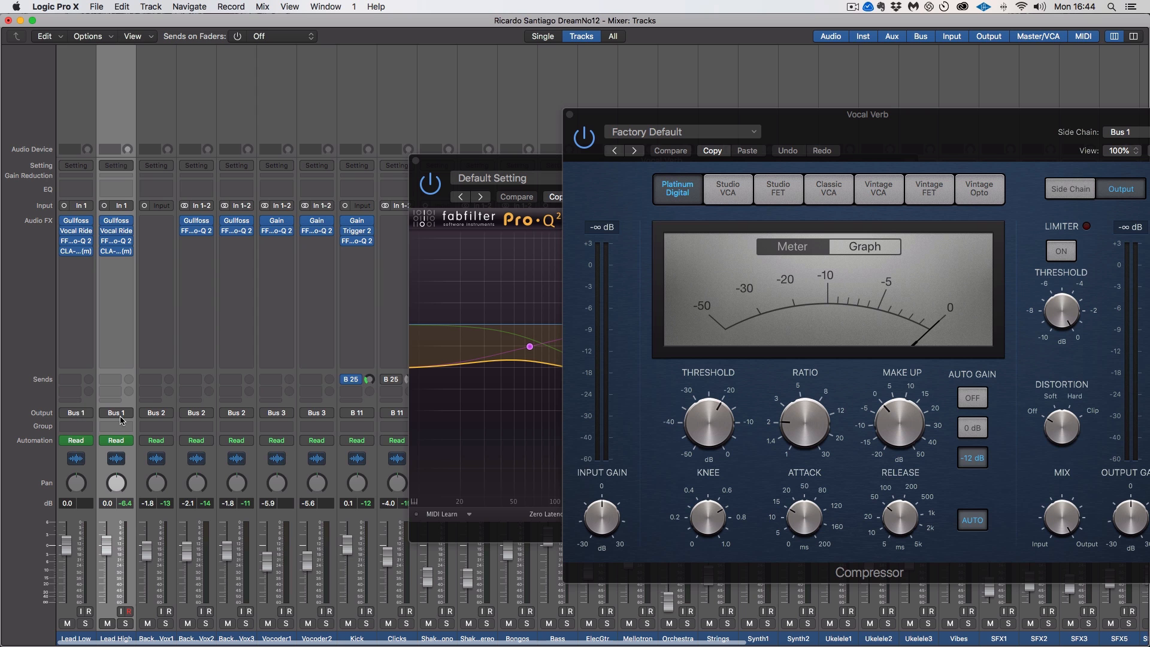
pyautogui.moveTo(1033, 128); pyautogui.dragTo(718, 67)
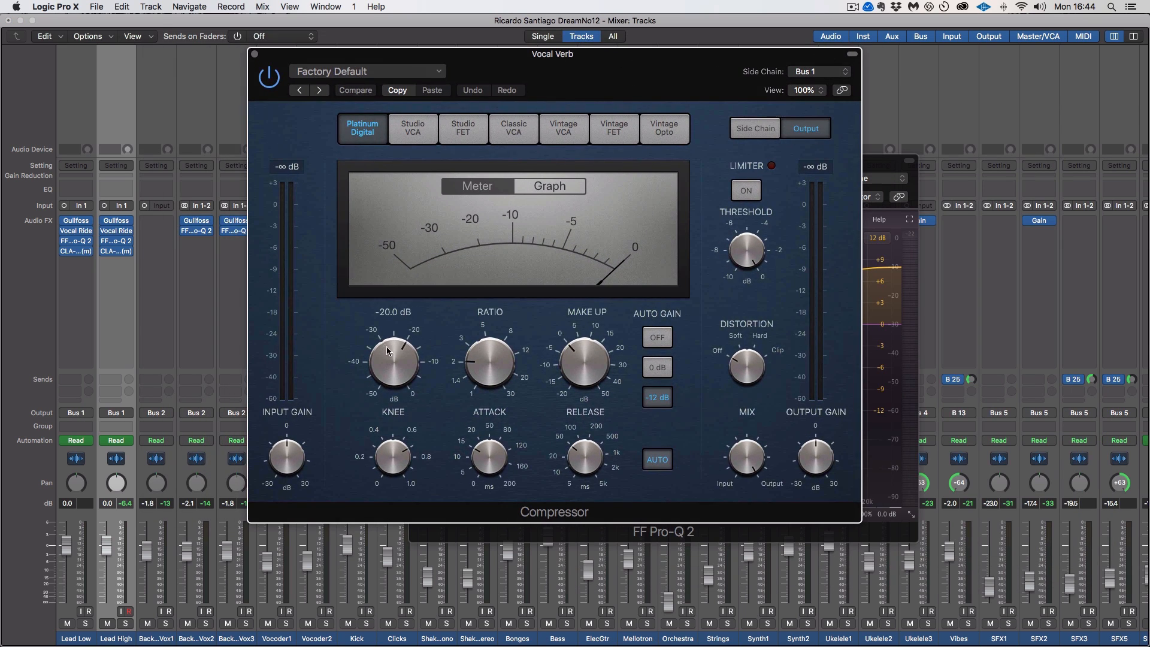
pyautogui.click(883, 168)
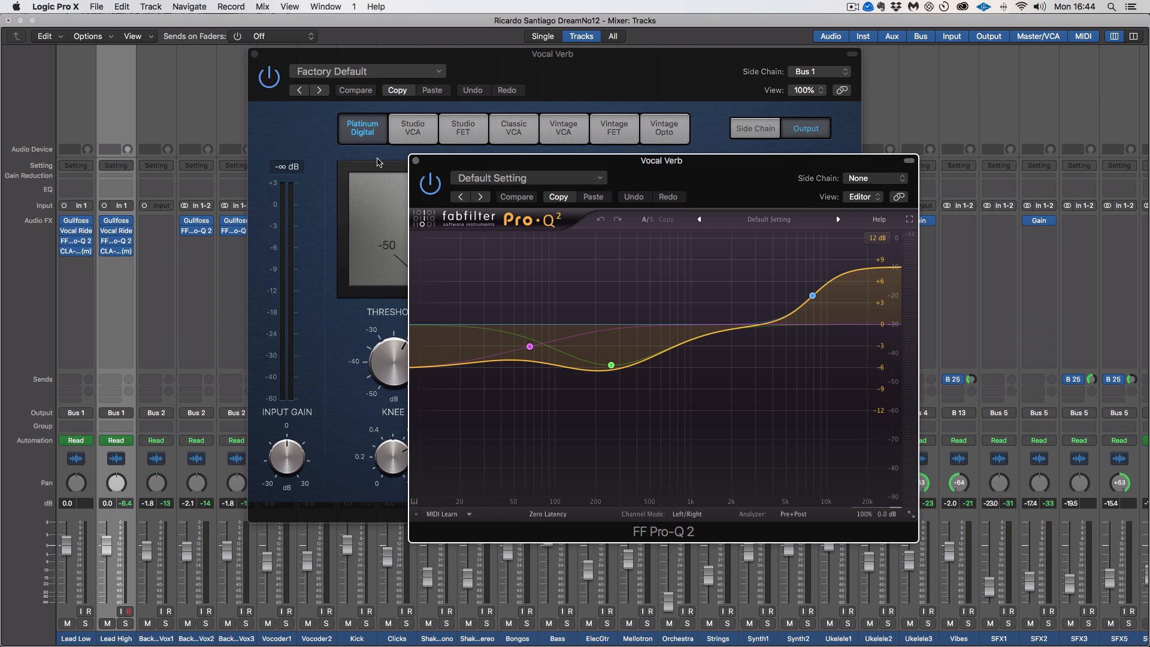
pyautogui.click(416, 161)
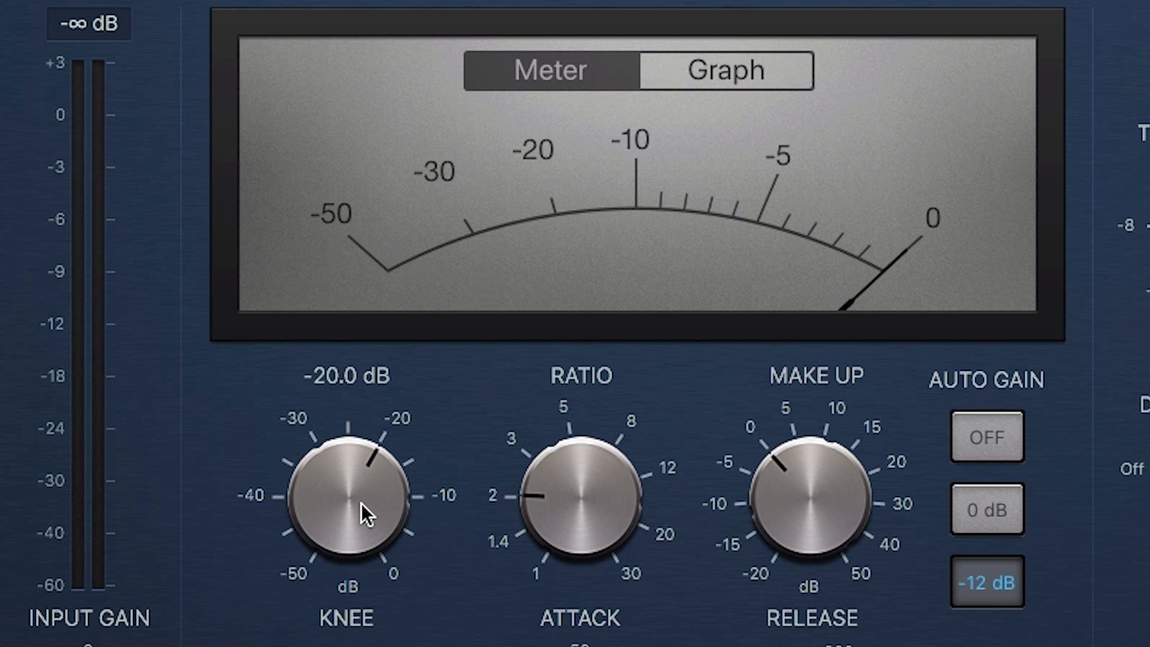
# Lower the Compressor's threshold slightly below -20 dB and raise its ratio to just under 3:1, with LV Sub soloed for listening
pyautogui.moveTo(361, 503)
pyautogui.mouseDown()
pyautogui.moveTo(359, 536)
pyautogui.moveTo(360, 526)
pyautogui.mouseUp()
pyautogui.moveTo(580, 491); pyautogui.dragTo(581, 447)
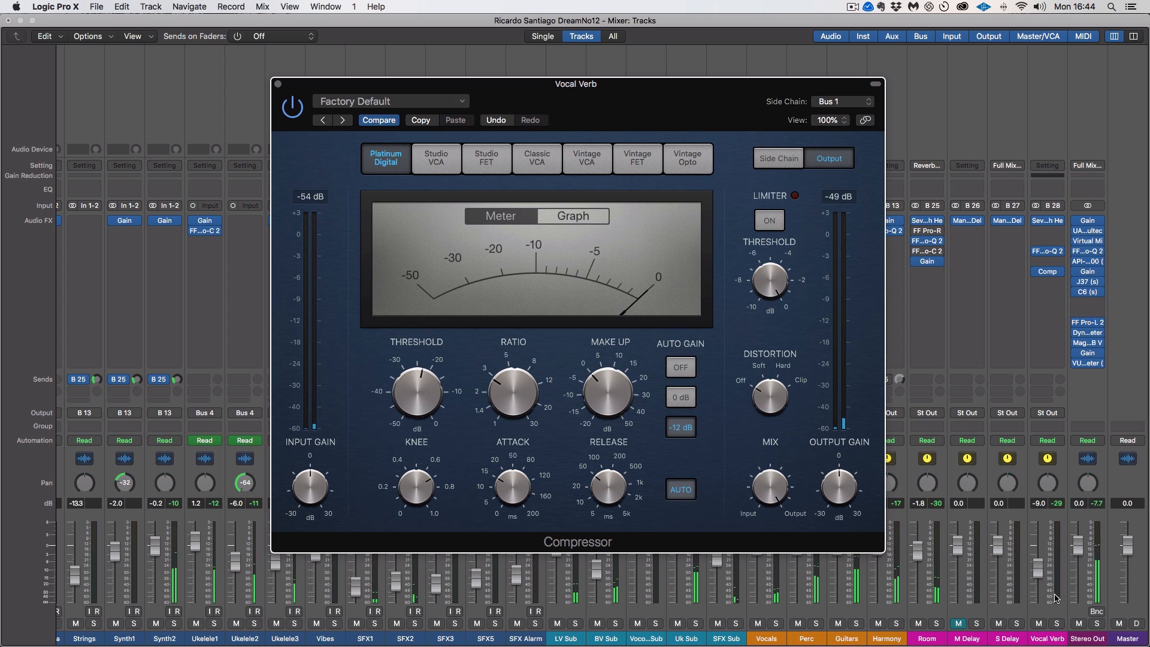
pyautogui.click(1057, 617)
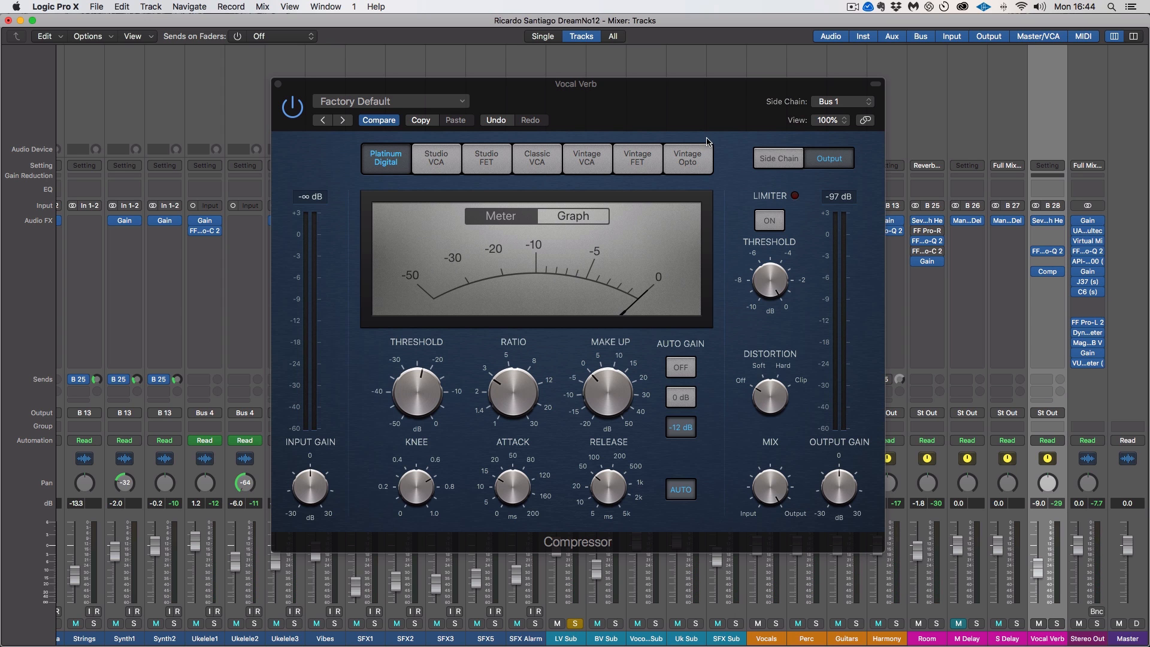
# Turn off the Compressor's auto gain and set the make-up gain to 5.5 dB during playback
pyautogui.moveTo(707, 142); pyautogui.dragTo(570, 123)
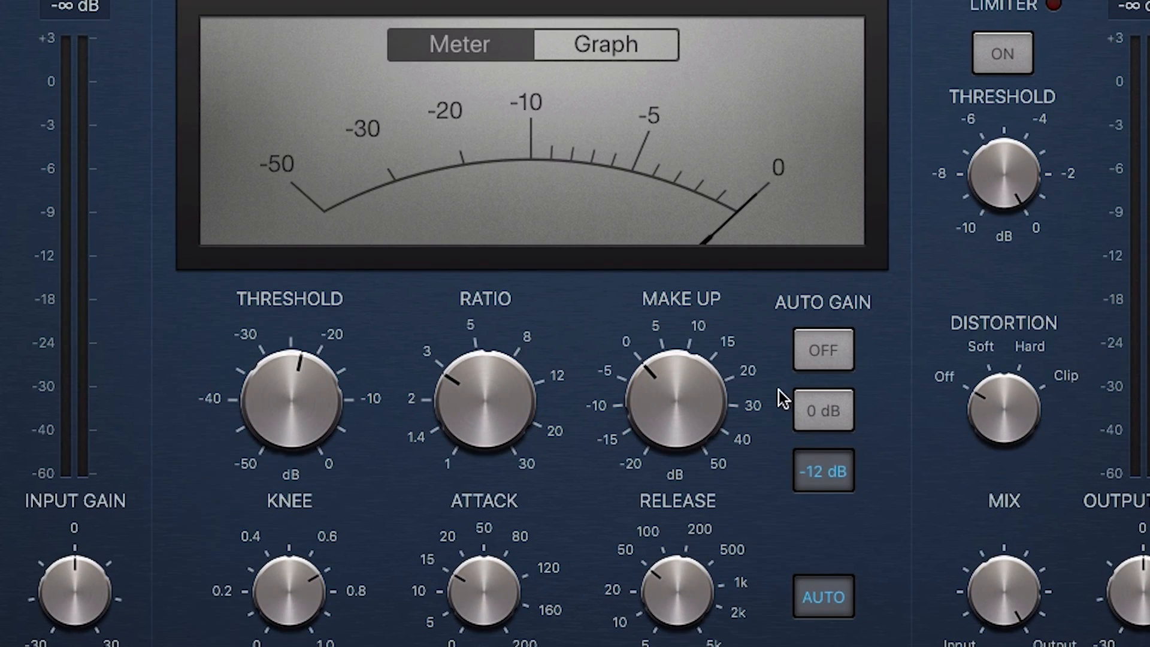
pyautogui.click(810, 362)
pyautogui.press('space')
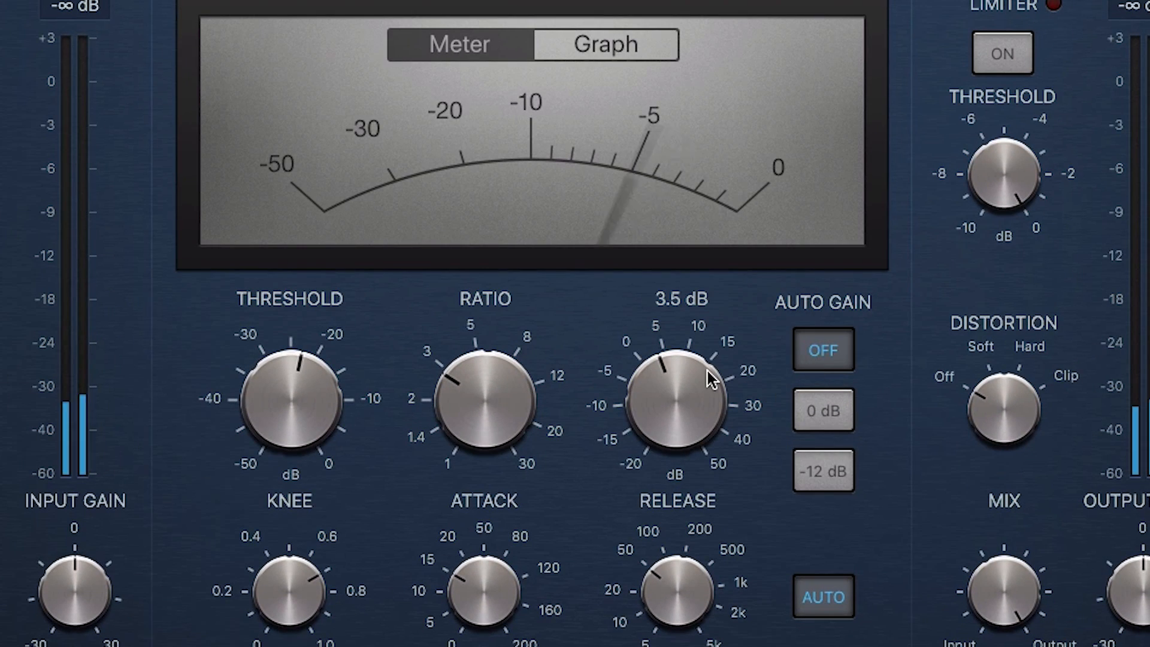
pyautogui.moveTo(710, 378); pyautogui.dragTo(706, 367)
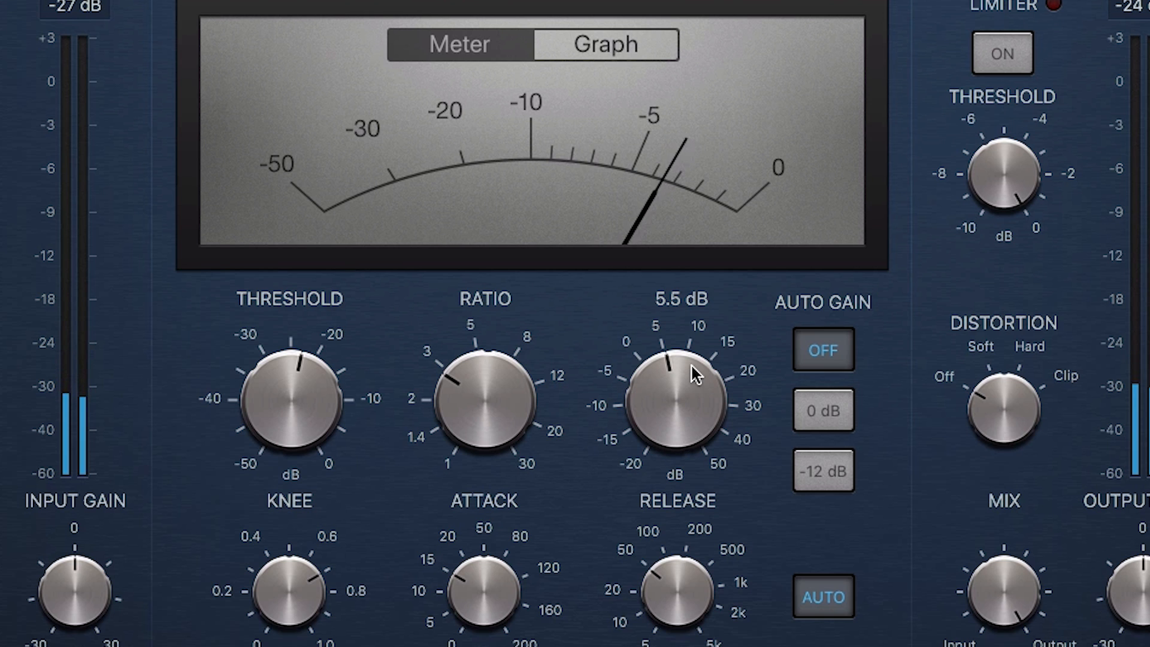
# Strengthen the compression with a lower threshold and a ratio just above 5:1, and set the make-up gain to 9.0 dB
pyautogui.moveTo(505, 379); pyautogui.dragTo(477, 371)
pyautogui.moveTo(272, 415); pyautogui.dragTo(272, 440)
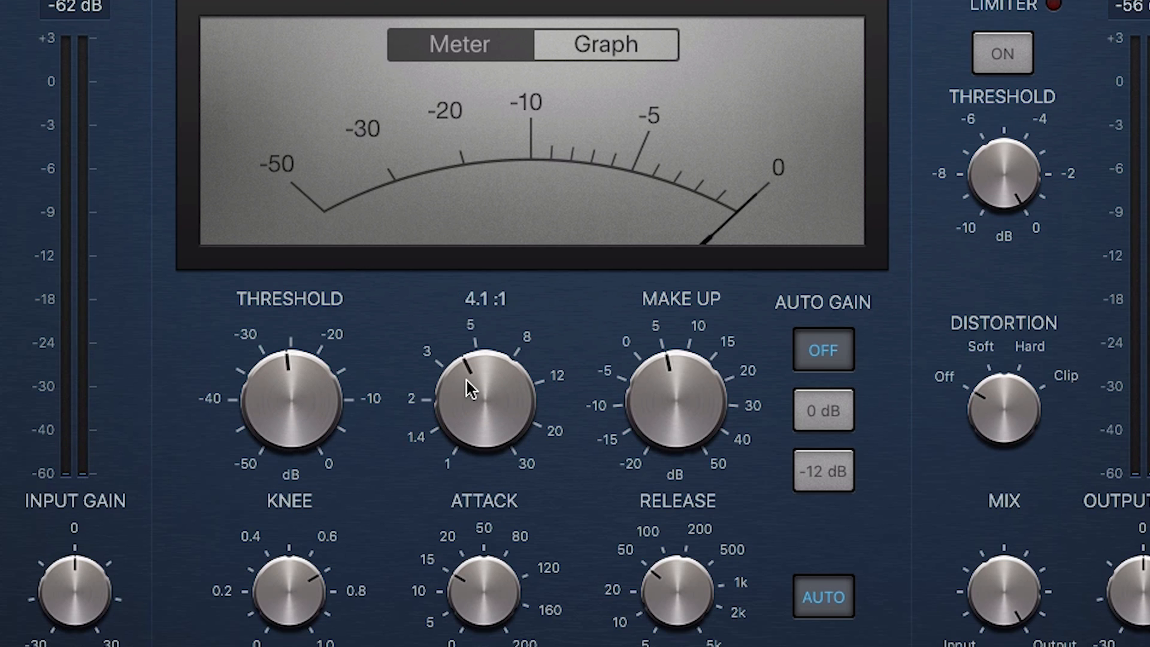
pyautogui.moveTo(468, 382); pyautogui.dragTo(467, 366)
pyautogui.moveTo(681, 402); pyautogui.dragTo(663, 374)
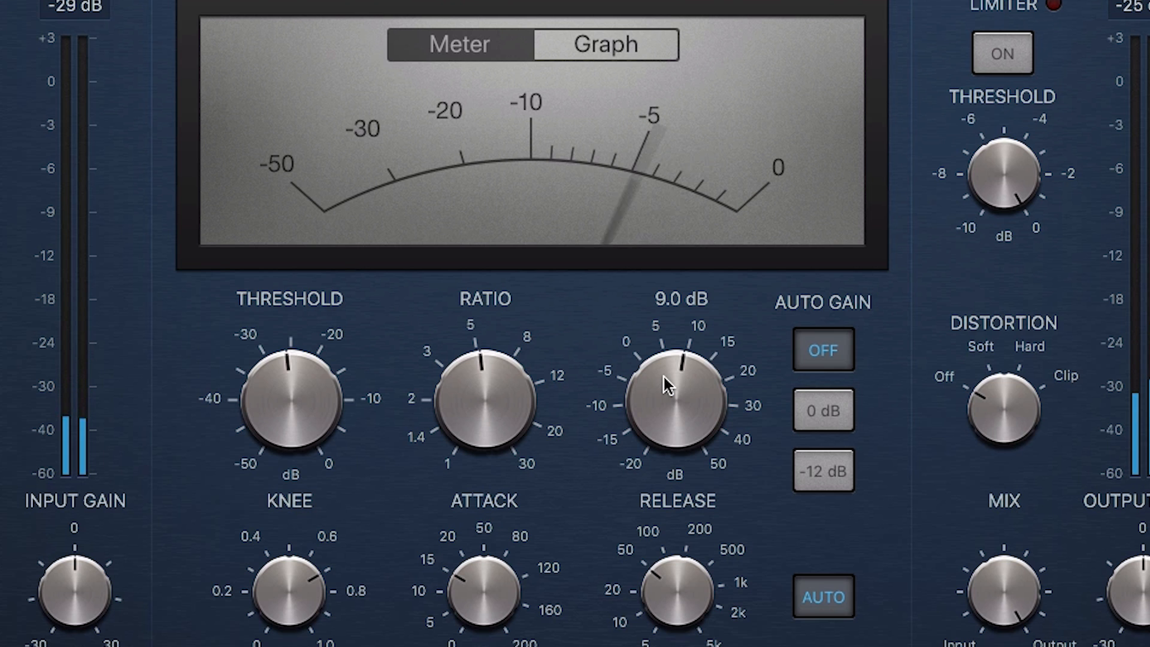
# Turn off auto release, lengthen the release to between 100 and 200 ms and shorten the attack to about 5 ms
pyautogui.click(806, 591)
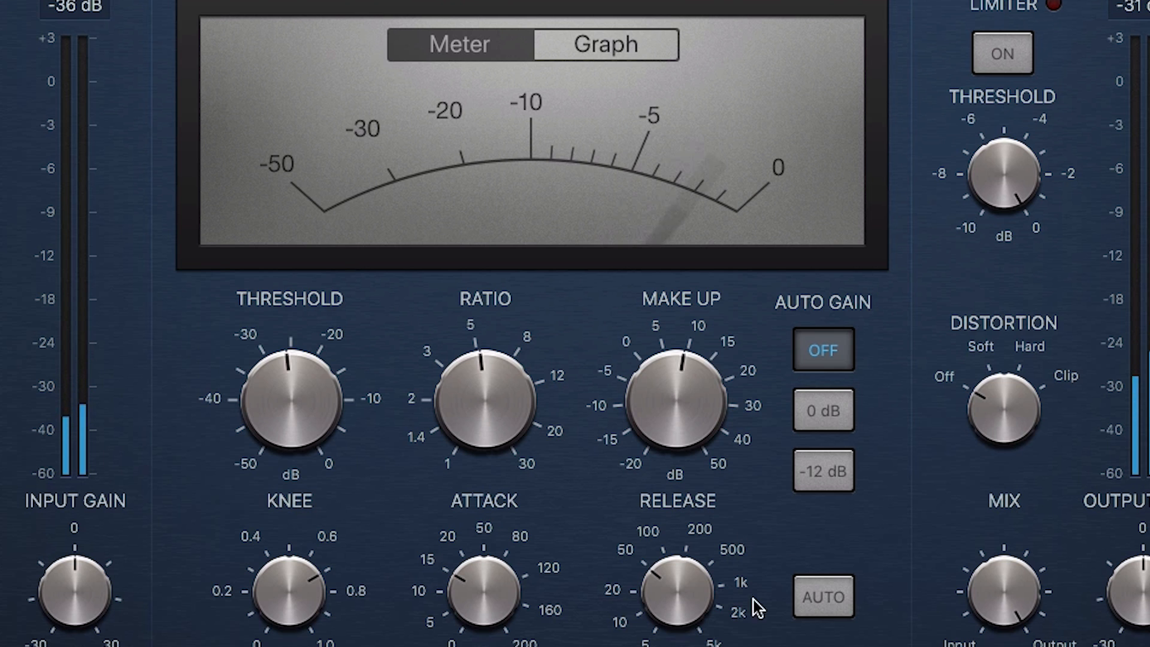
pyautogui.moveTo(674, 578); pyautogui.dragTo(682, 552)
pyautogui.moveTo(506, 578); pyautogui.dragTo(497, 637)
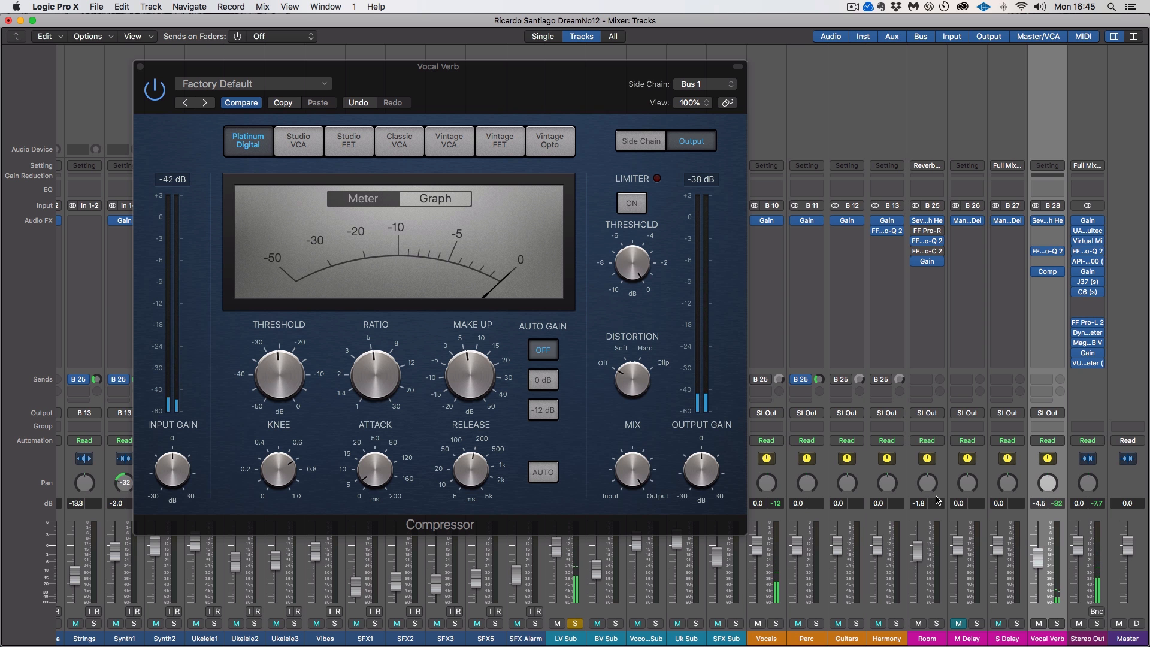
# Lower the make-up gain to about 0 dB and raise the Vocal Verb fader to 0.3 dB while listening to playback
pyautogui.moveTo(472, 376); pyautogui.dragTo(470, 387)
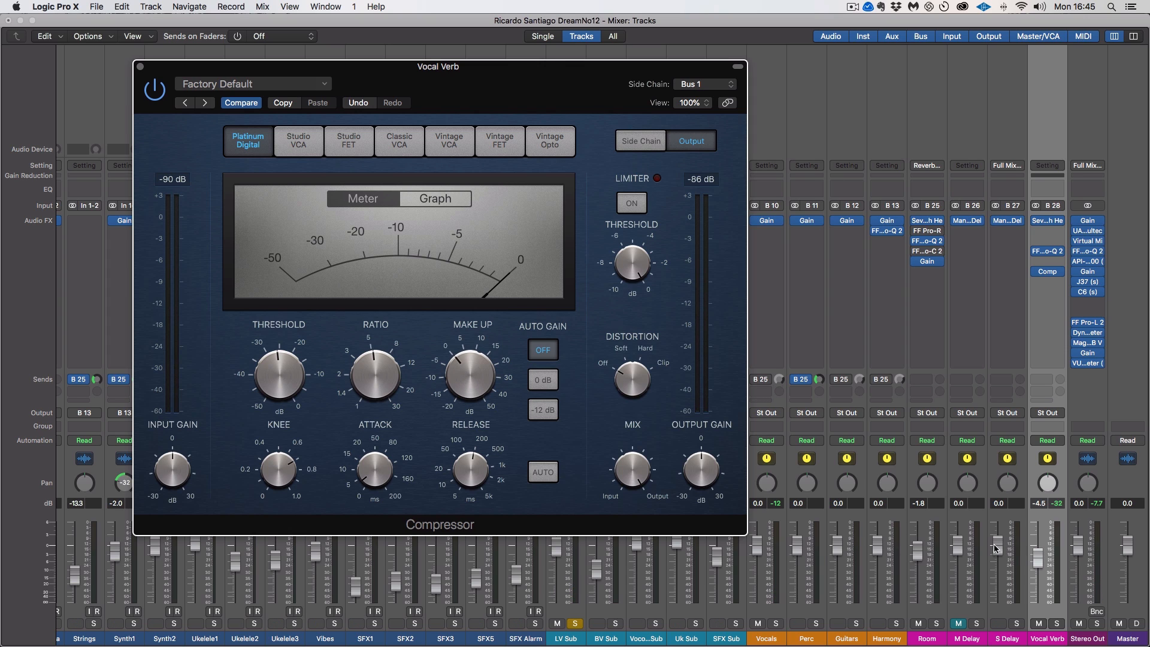
pyautogui.moveTo(1035, 552); pyautogui.dragTo(1035, 550)
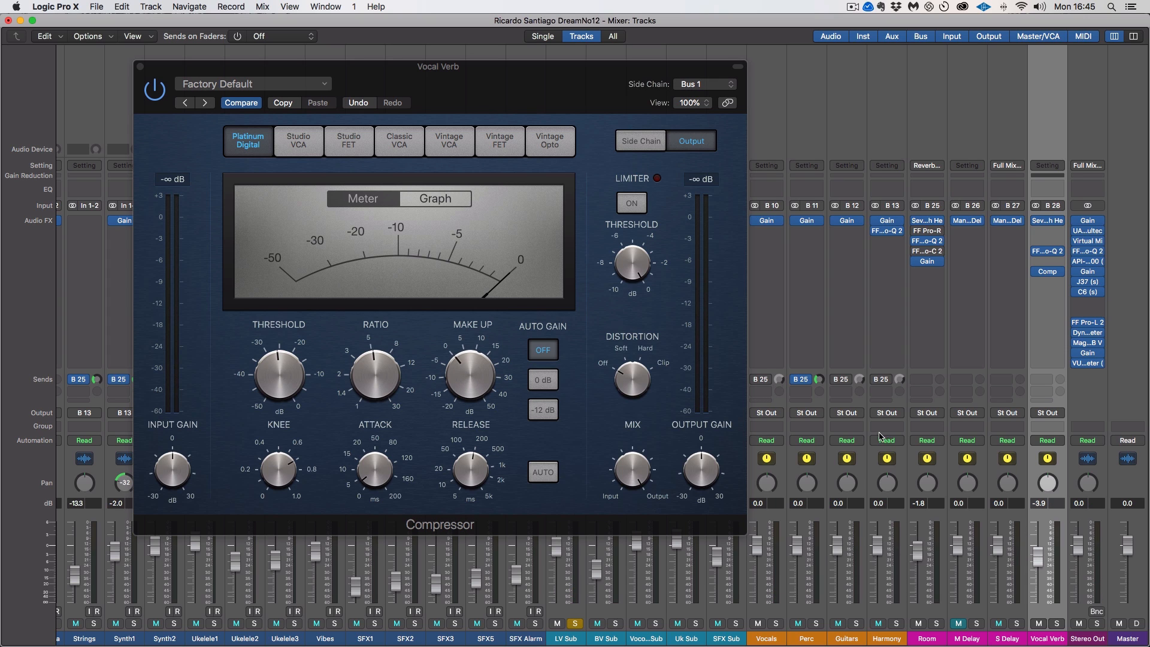
pyautogui.press('space')
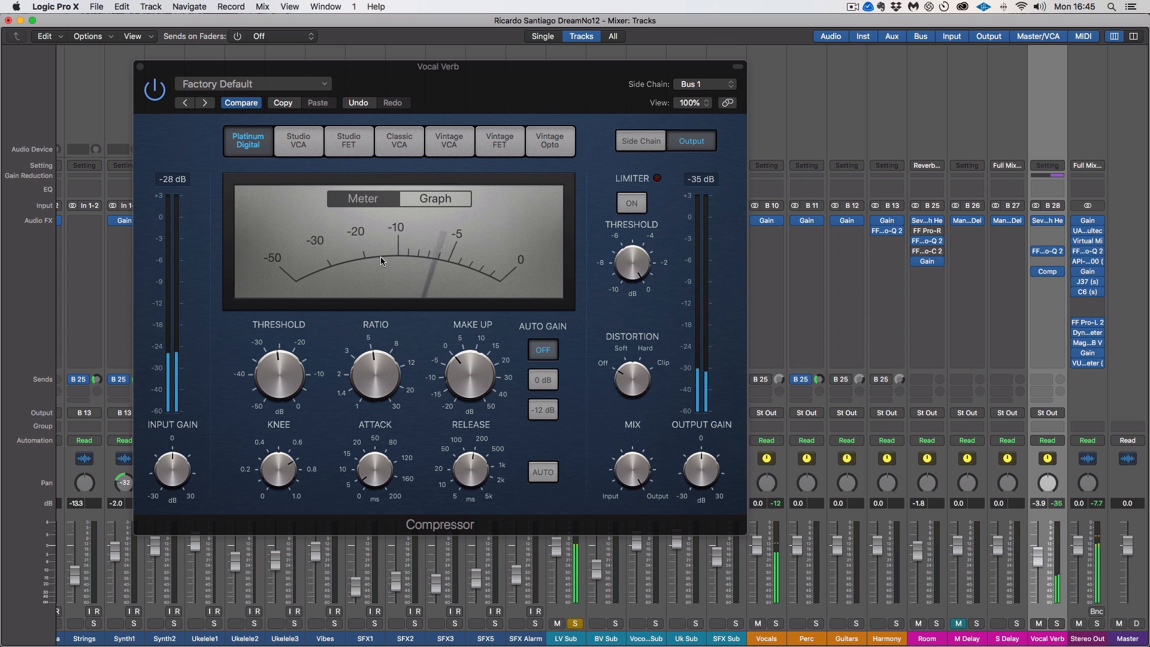
pyautogui.moveTo(1037, 552); pyautogui.dragTo(1039, 540)
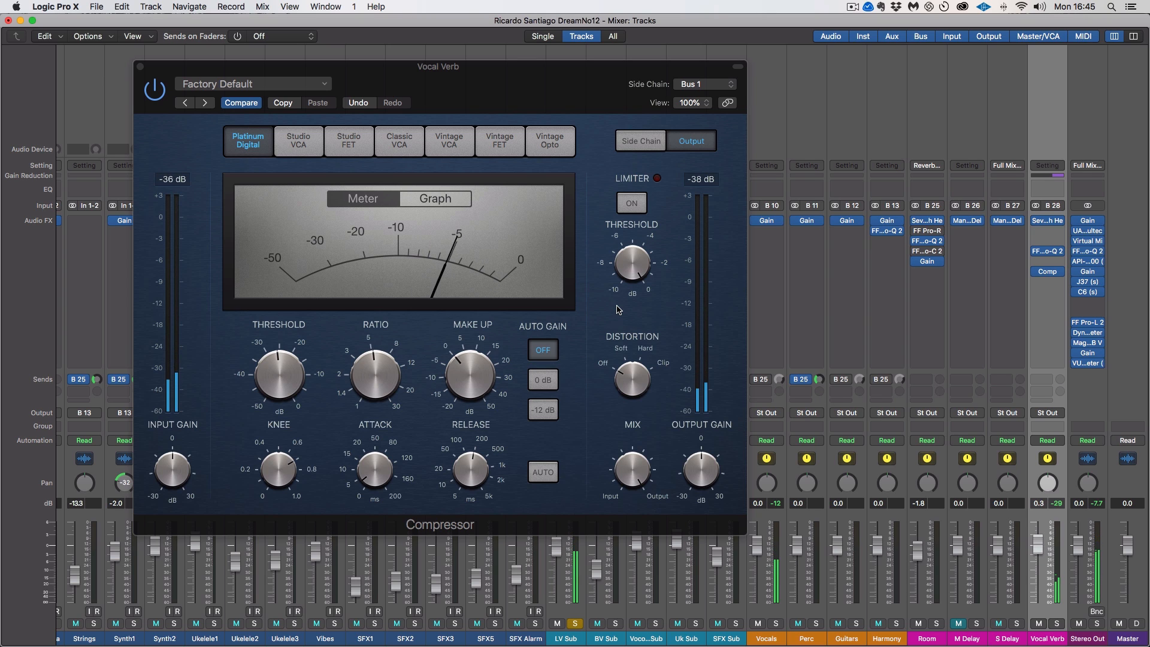
# Compare the vocal reverb without and with sidechain compression by bypassing and re-enabling the Compressor
pyautogui.click(155, 91)
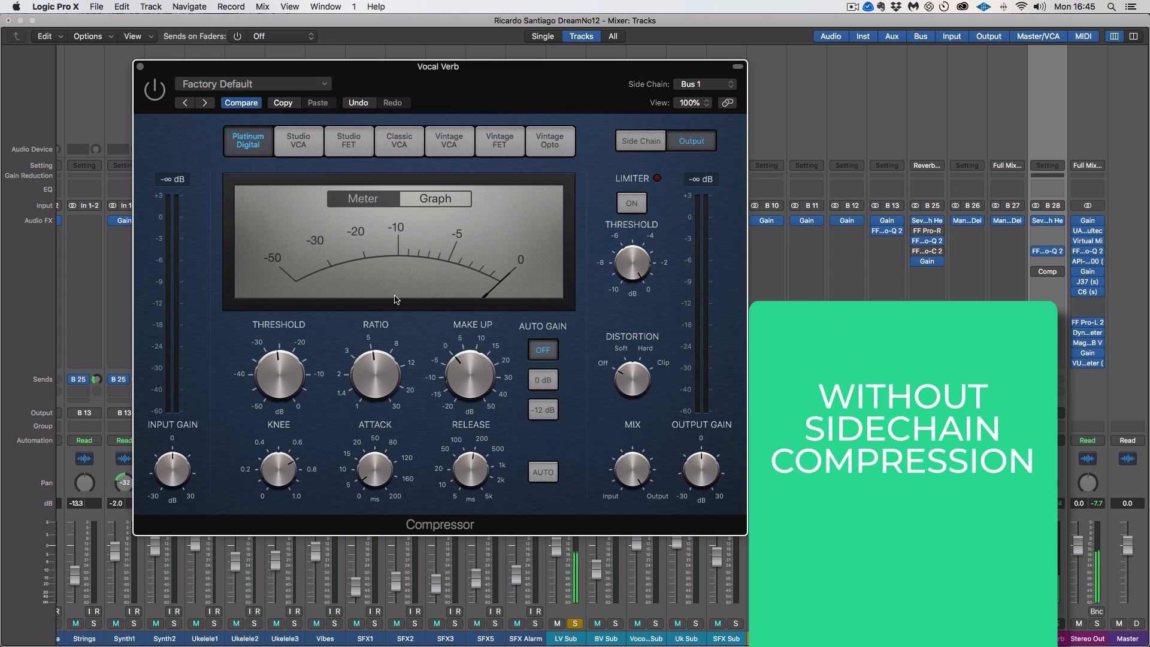
pyautogui.click(159, 100)
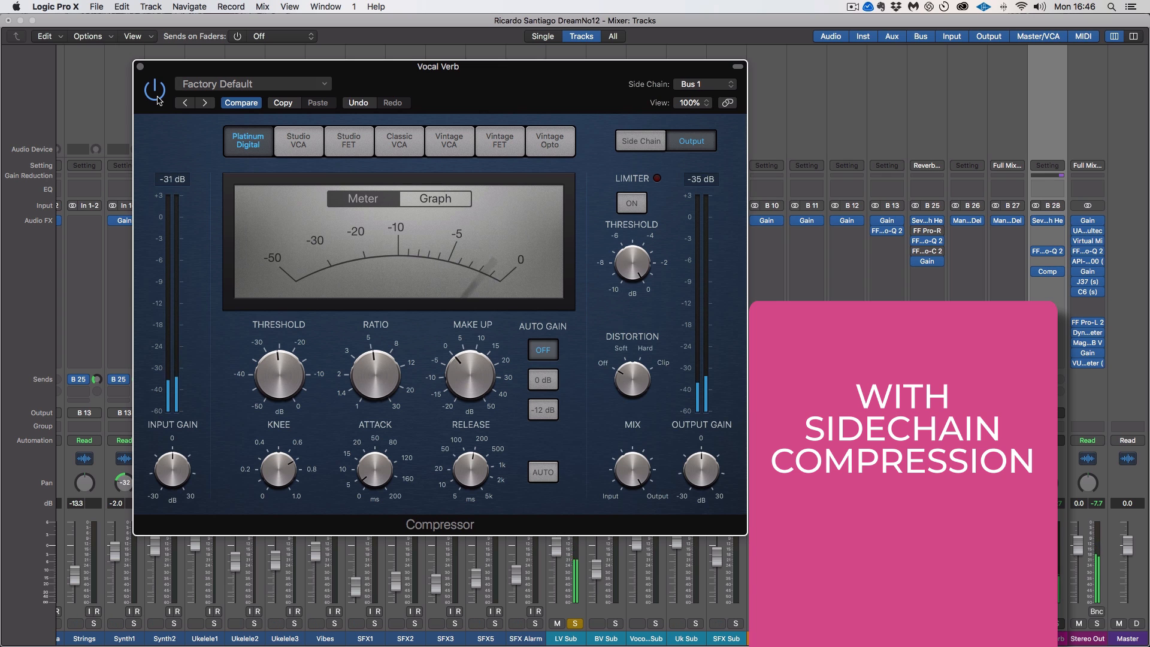
# Soften the compression by lowering the ratio to 2.0:1 and set the release between 100 and 200 ms
pyautogui.moveTo(374, 368); pyautogui.dragTo(374, 347)
pyautogui.moveTo(272, 370); pyautogui.dragTo(272, 380)
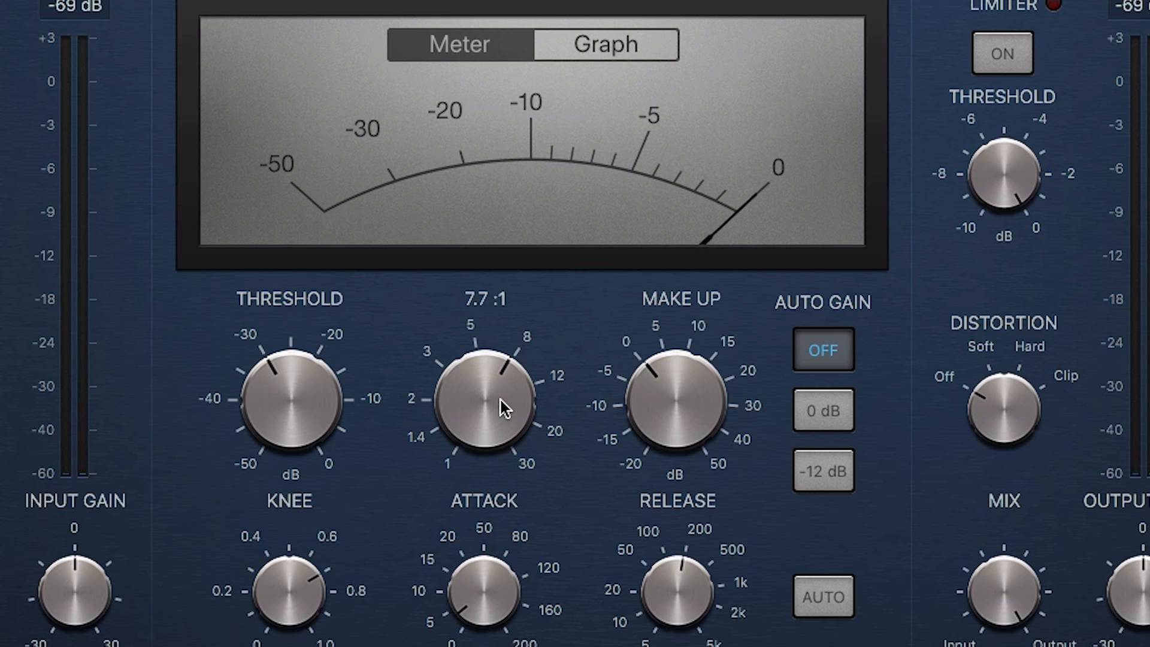
pyautogui.moveTo(500, 400); pyautogui.dragTo(477, 436)
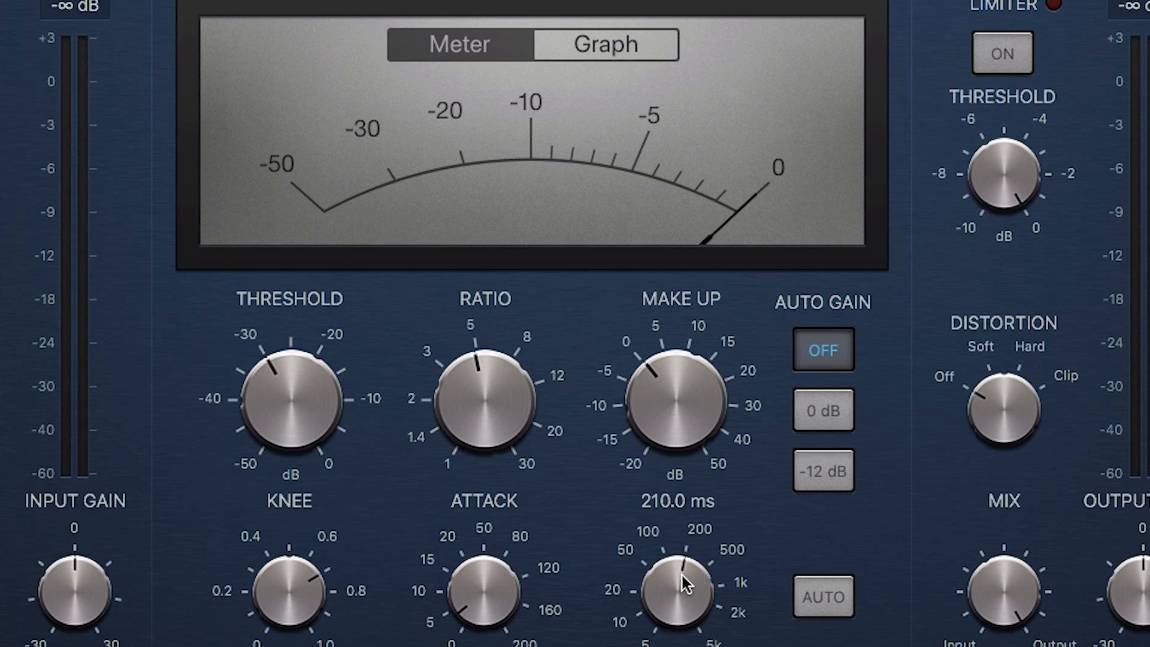
pyautogui.moveTo(686, 583); pyautogui.dragTo(663, 646)
pyautogui.moveTo(678, 590); pyautogui.dragTo(688, 502)
pyautogui.moveTo(509, 426); pyautogui.dragTo(504, 454)
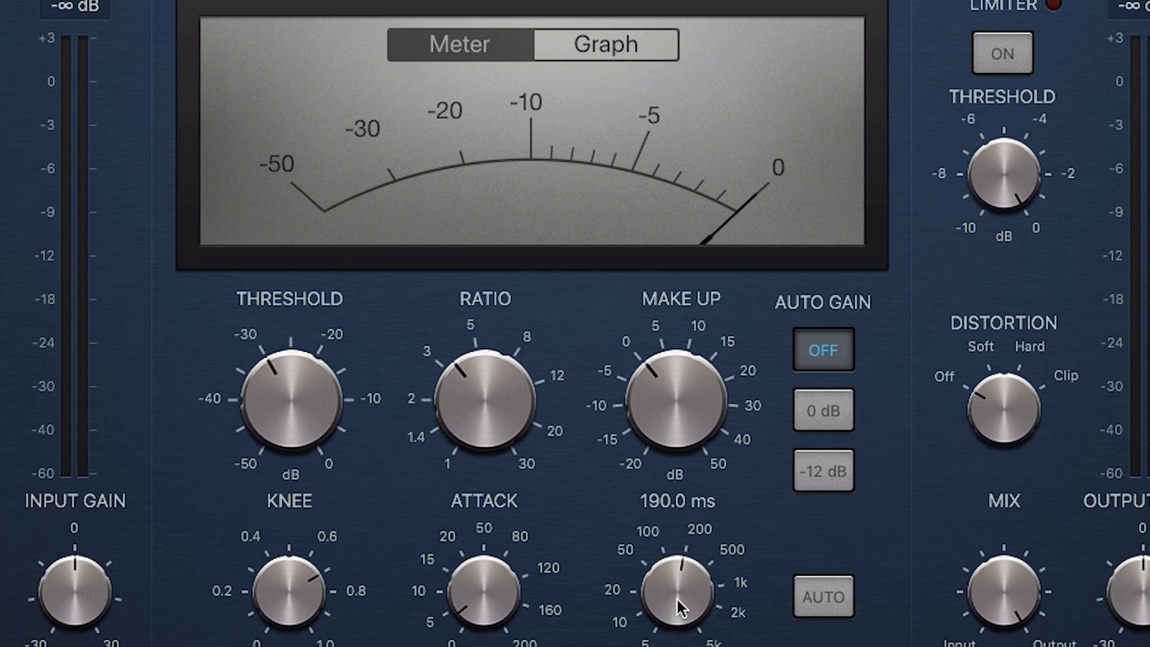
pyautogui.moveTo(677, 597); pyautogui.dragTo(674, 599)
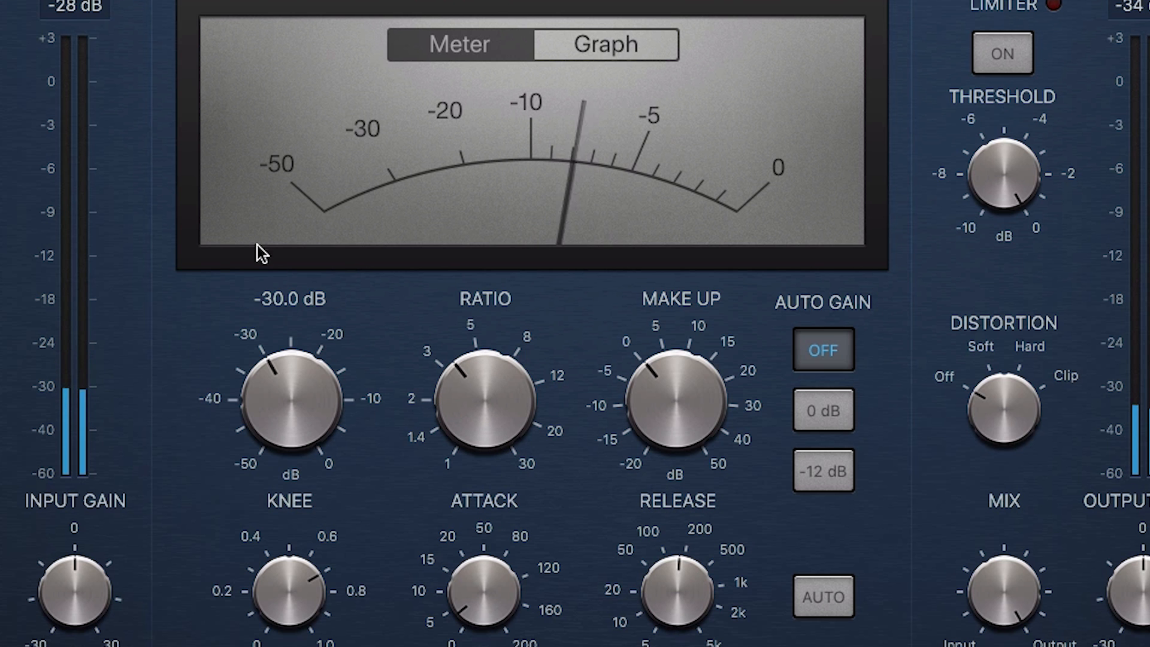
pyautogui.moveTo(449, 365)
pyautogui.mouseDown()
pyautogui.moveTo(448, 403)
pyautogui.moveTo(455, 385)
pyautogui.mouseUp()
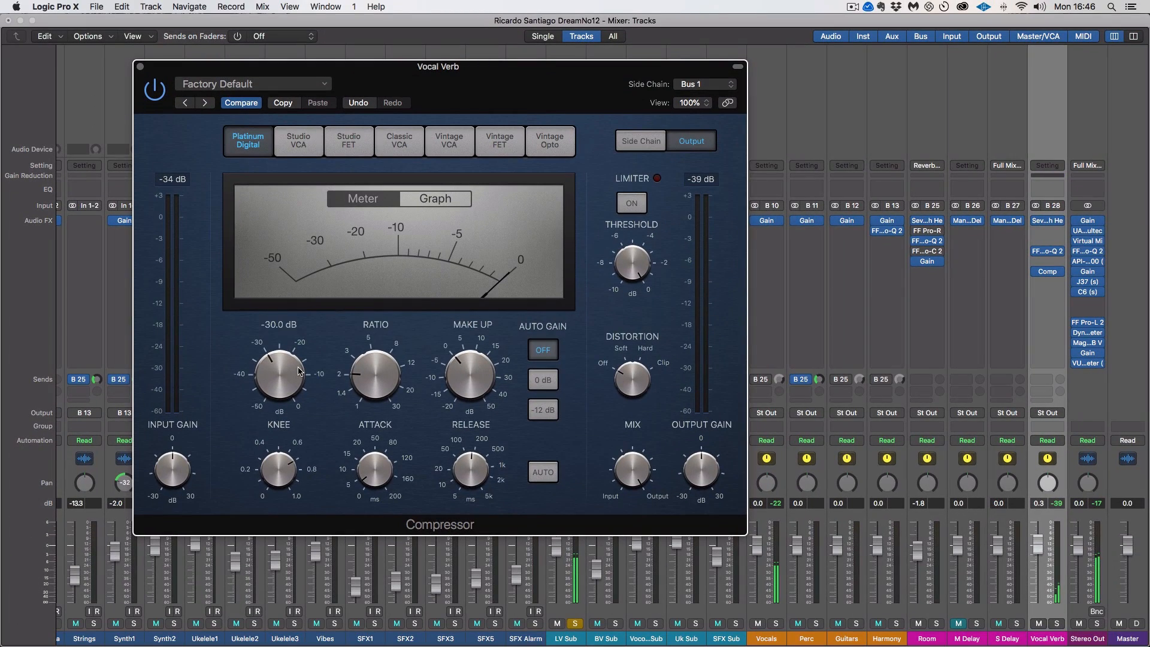
# Return to the Tracks window, move the Compressor clear of the ruler and set the playback cycle from about bar 52.5 to bar 59.5
pyautogui.press('super+2')
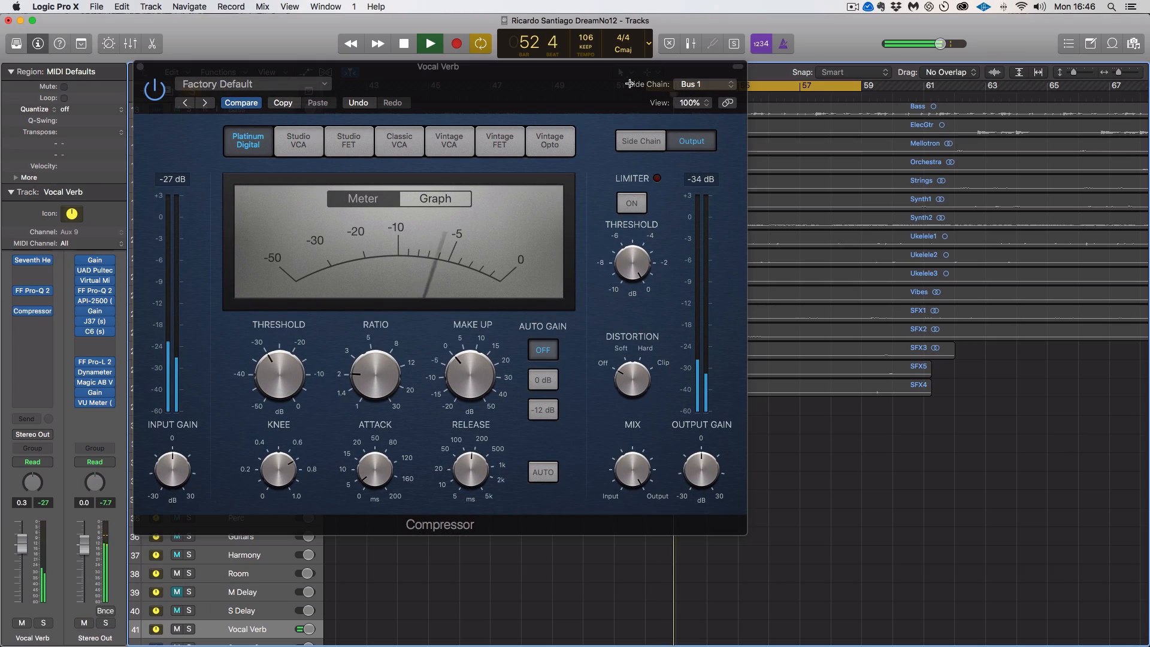
pyautogui.moveTo(627, 67); pyautogui.dragTo(543, 129)
pyautogui.moveTo(649, 87); pyautogui.dragTo(671, 90)
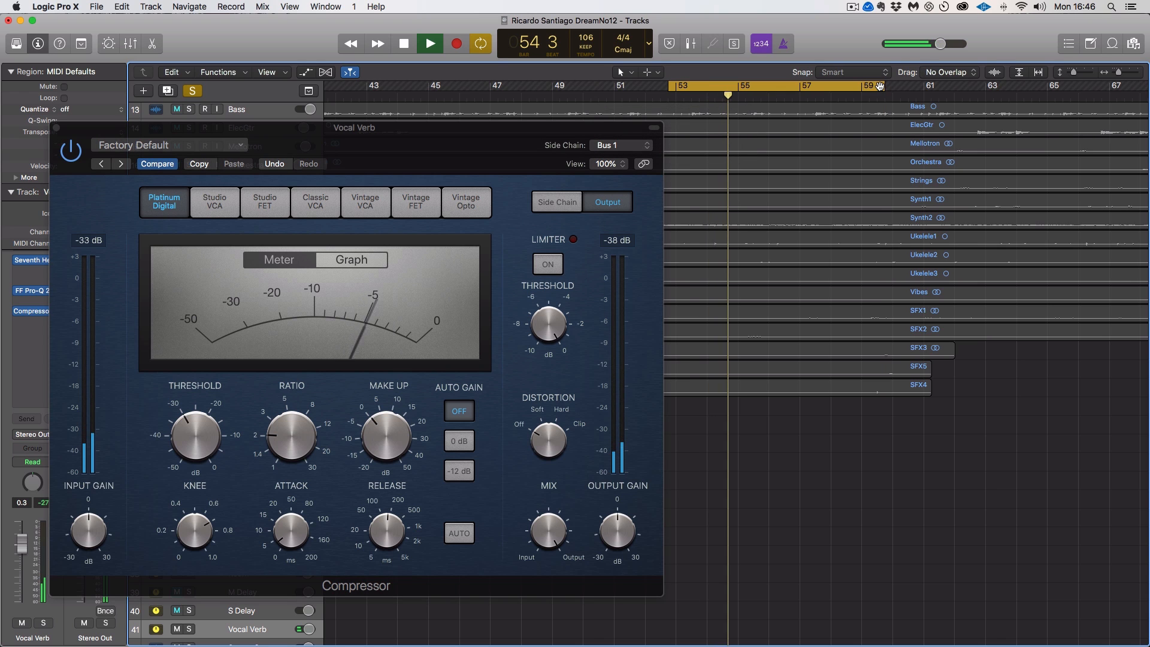
pyautogui.moveTo(879, 86); pyautogui.dragTo(803, 95)
pyautogui.moveTo(870, 87); pyautogui.dragTo(890, 87)
pyautogui.moveTo(788, 85); pyautogui.dragTo(772, 85)
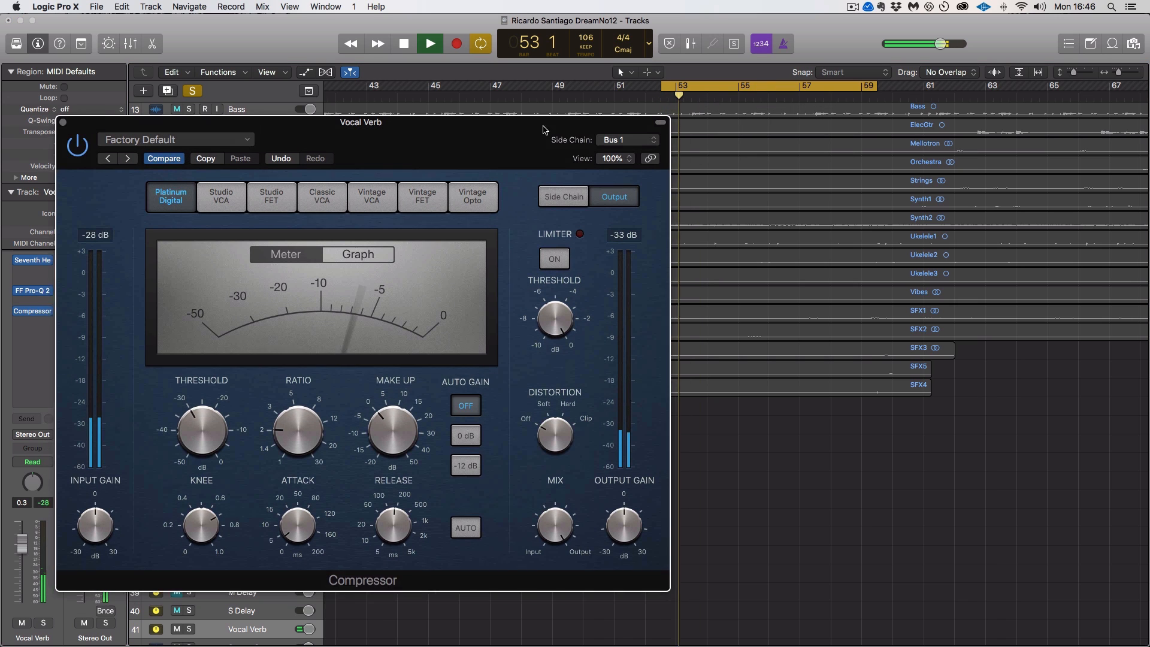
pyautogui.moveTo(545, 126); pyautogui.dragTo(567, 108)
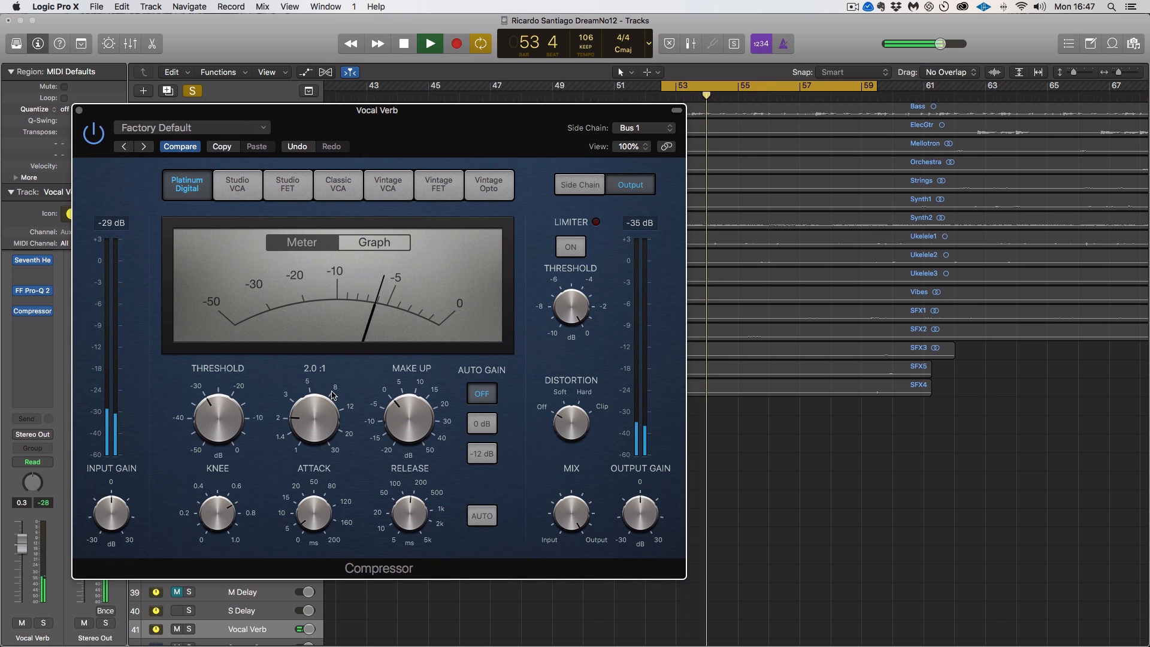
# Raise the ratio to 2.5:1 and compare the reverb with the Compressor bypassed and re-enabled during playback
pyautogui.moveTo(310, 409); pyautogui.dragTo(312, 396)
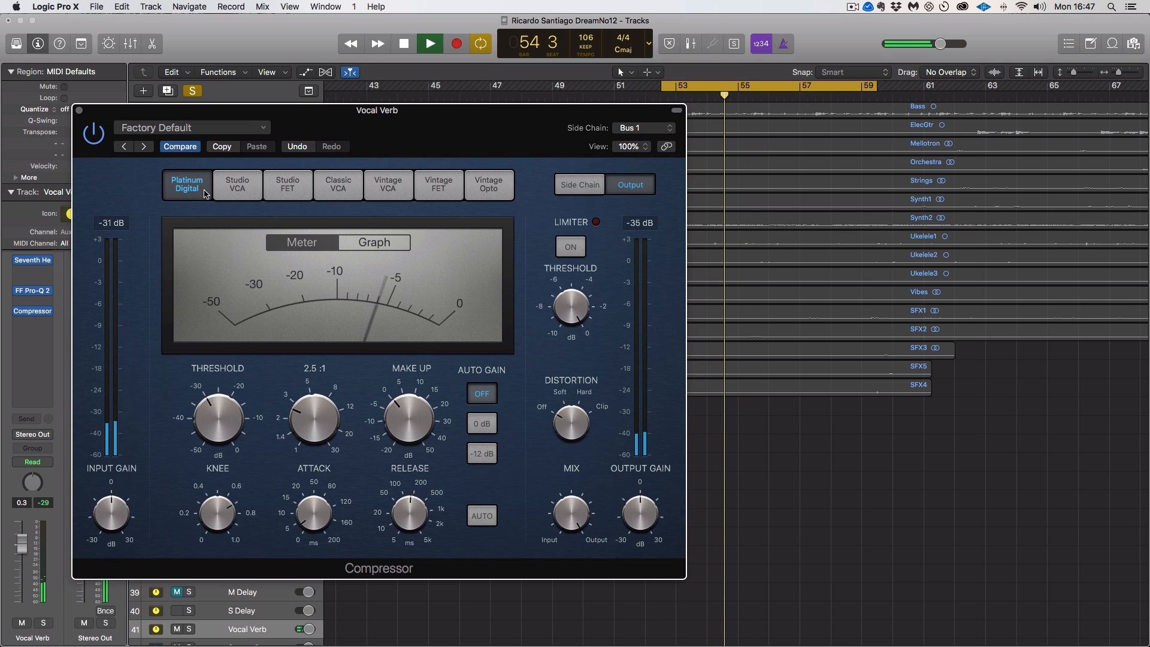
pyautogui.click(98, 135)
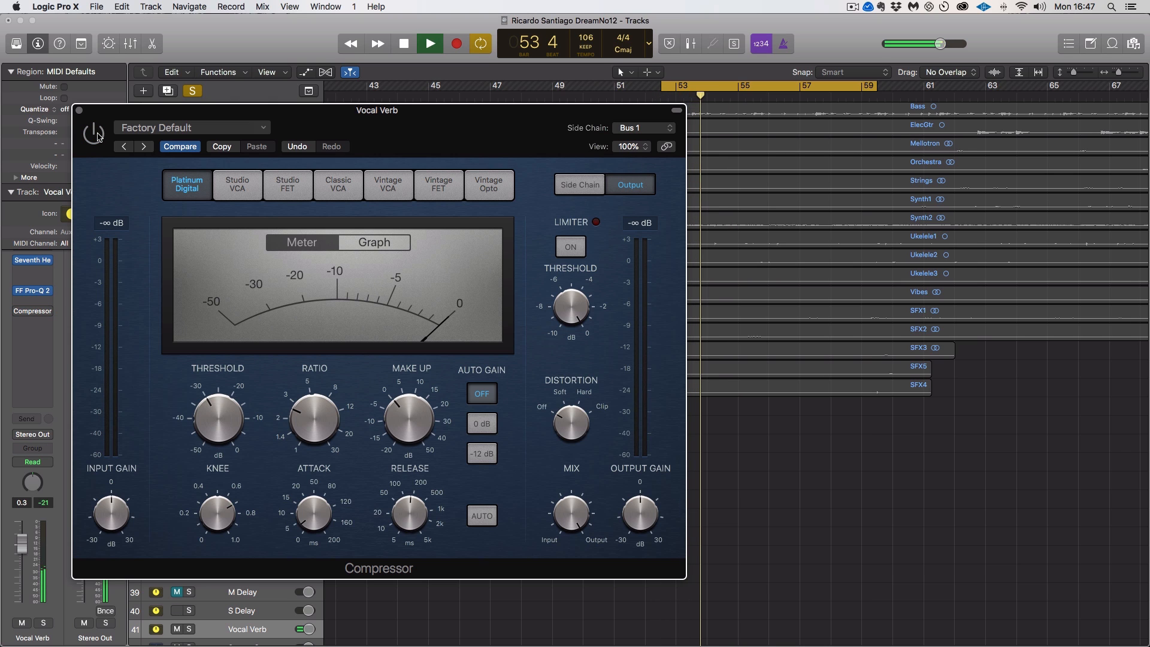
pyautogui.press('space')
pyautogui.press('space')
pyautogui.click(98, 136)
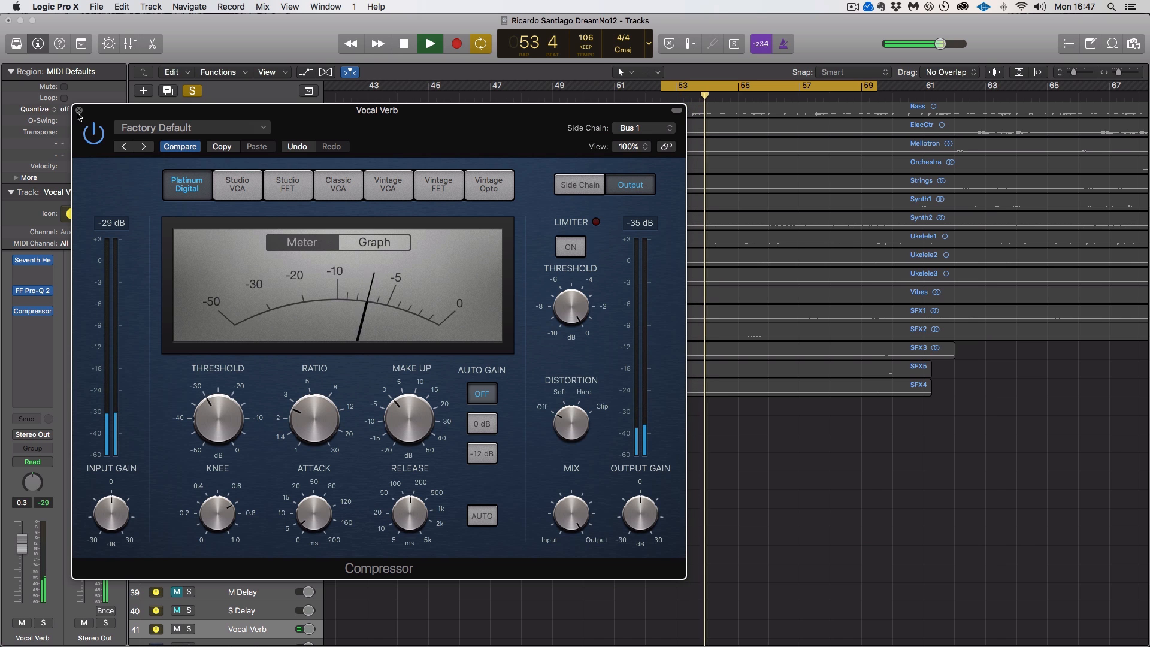
# Play the full mix without the lead vocal solo, then bring up the Mixer and reopen the Vocal Verb Compressor
pyautogui.click(80, 114)
pyautogui.press('cmd+1')
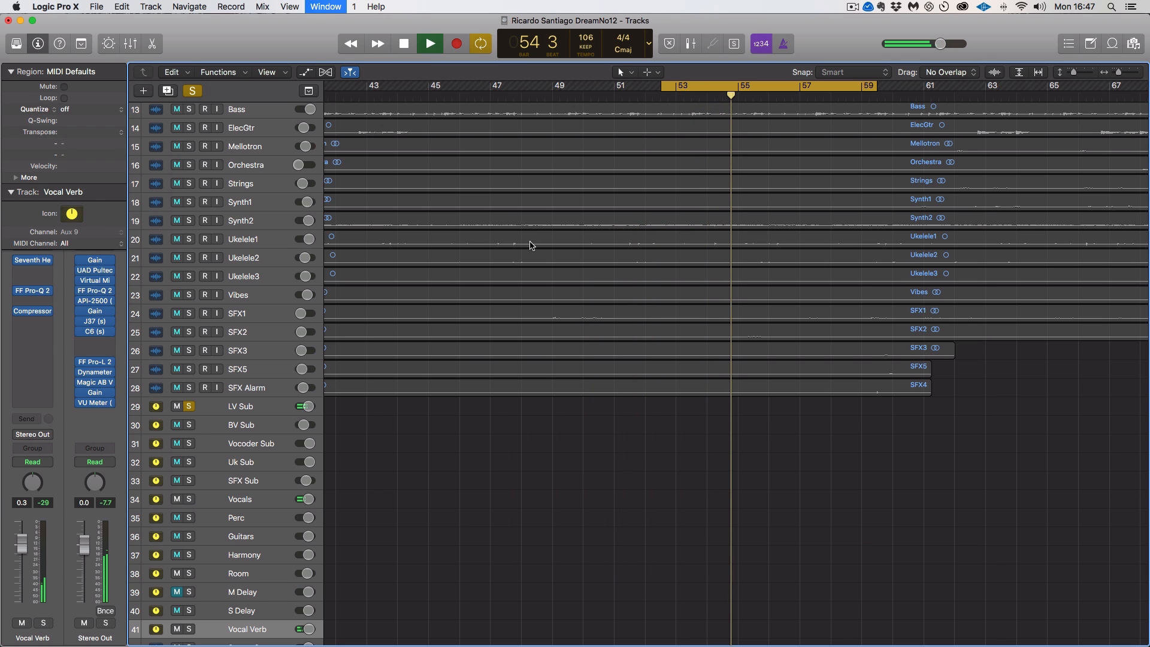
pyautogui.press('space')
pyautogui.click(21, 34)
pyautogui.press('super+2')
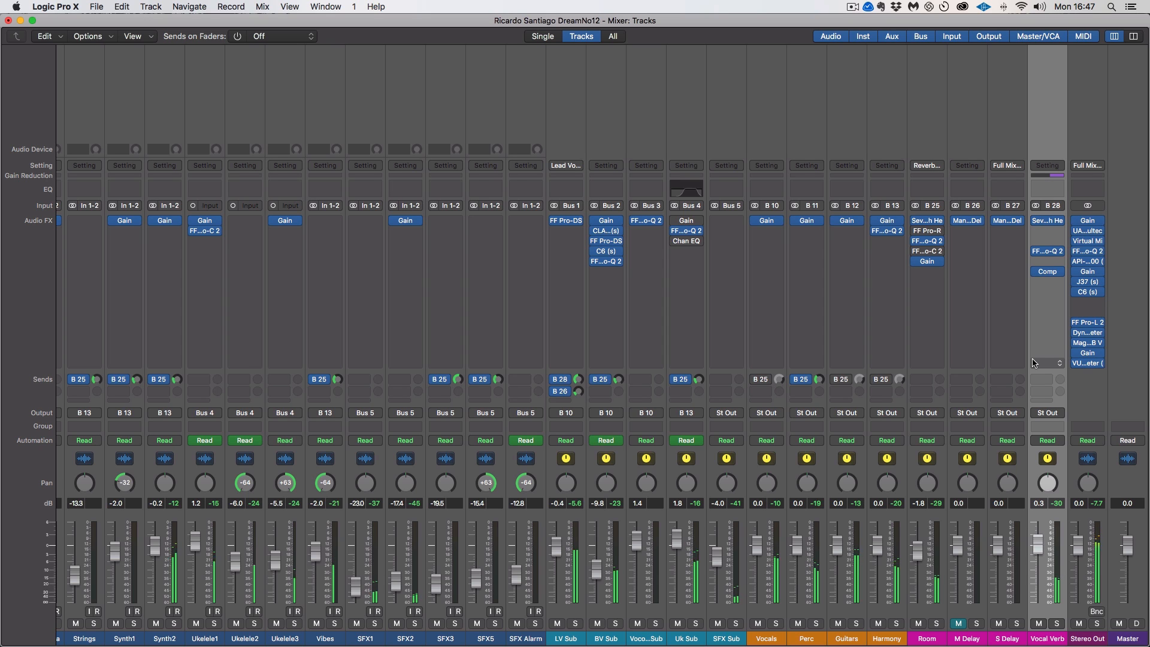
pyautogui.click(1048, 272)
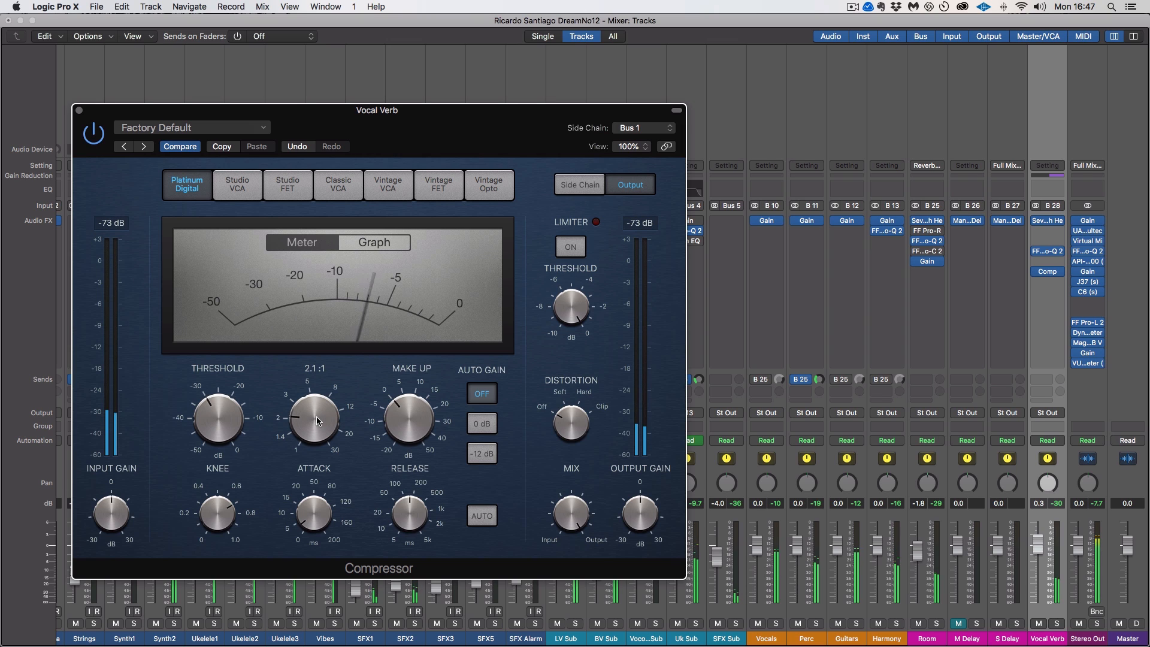
# Raise the threshold to about -25 dB, lower the ratio below 2:1 and compare the full mix with the Compressor bypassed and re-enabled
pyautogui.moveTo(218, 419)
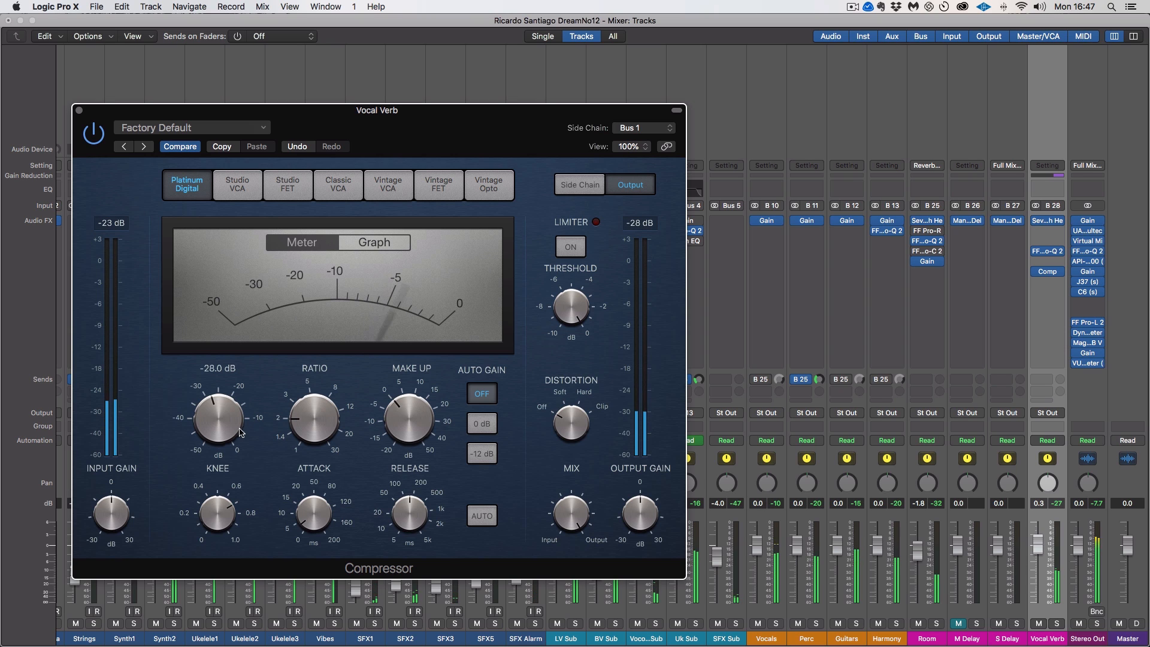
pyautogui.moveTo(291, 423)
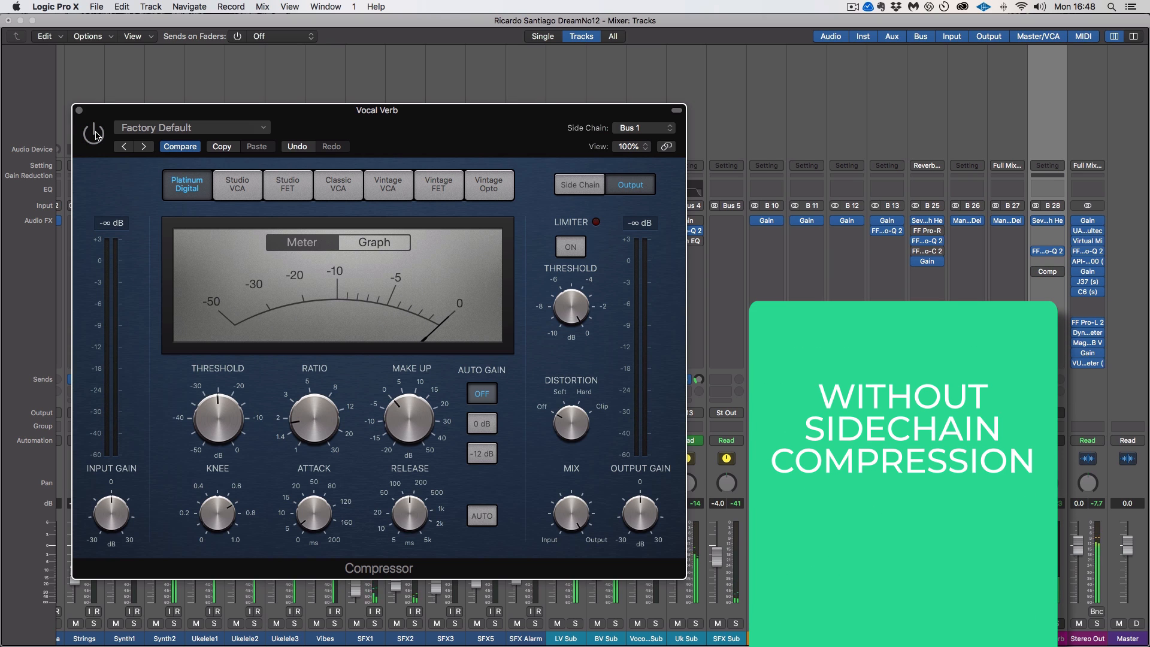
pyautogui.click(96, 135)
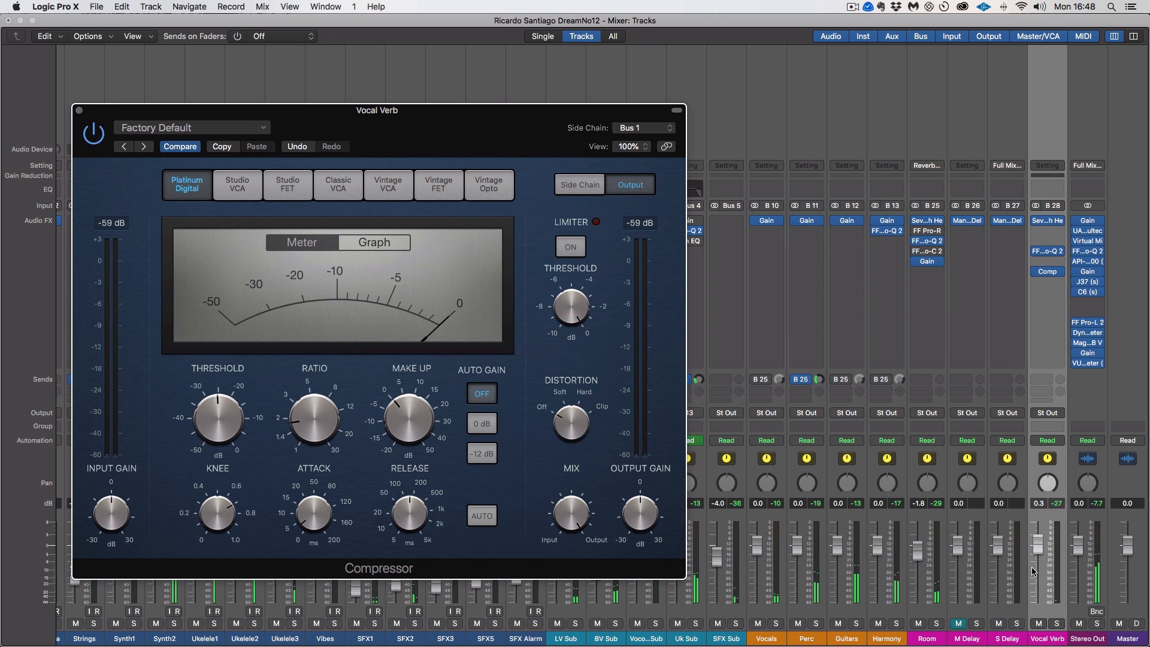
# Unmute M Delay and play the soloed LV Sub, balancing the faders at -3.3 dB for M Delay and -1.4 dB for Vocal Verb
pyautogui.click(960, 625)
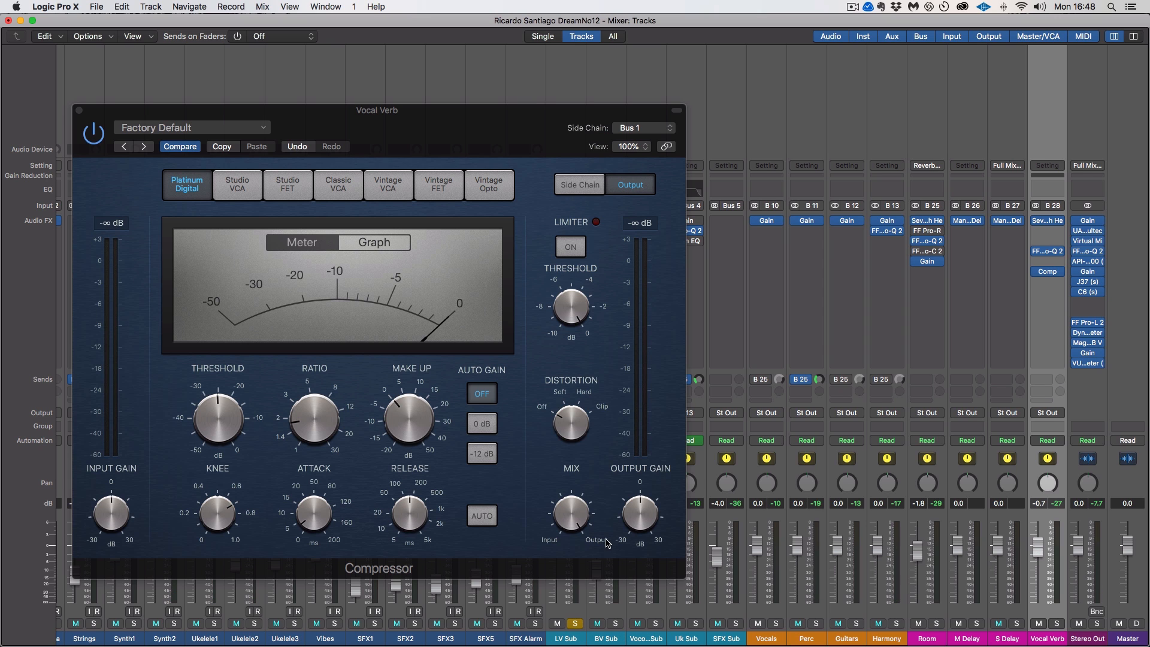
pyautogui.moveTo(523, 114); pyautogui.dragTo(521, 51)
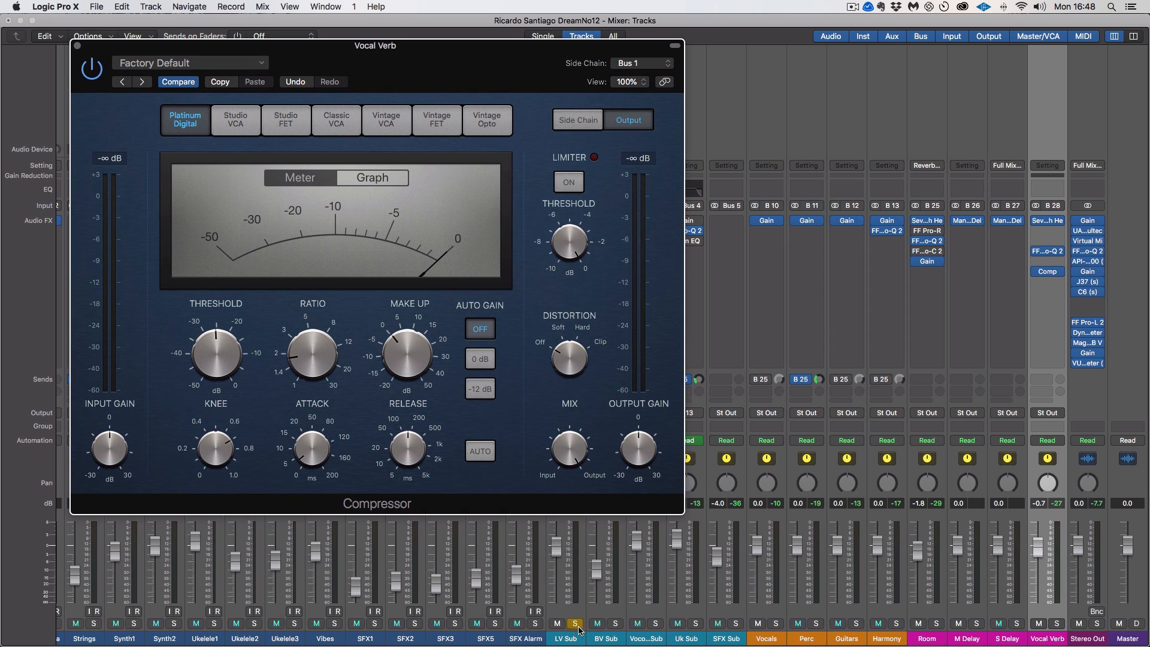
pyautogui.press('space')
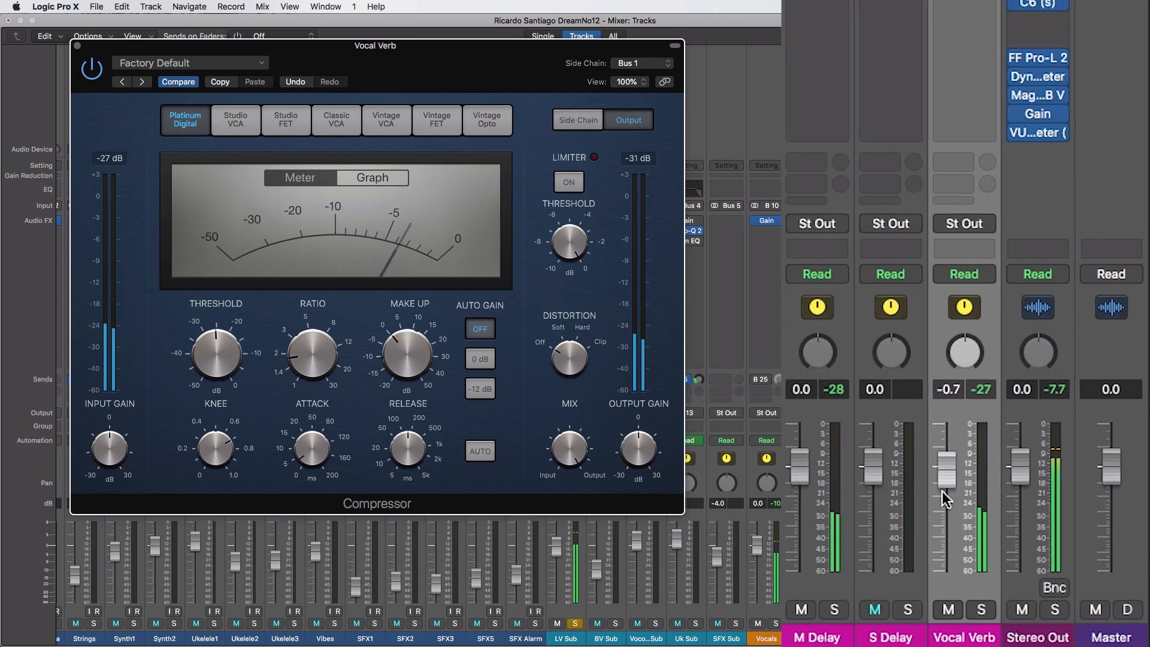
pyautogui.moveTo(1040, 554); pyautogui.dragTo(1041, 555)
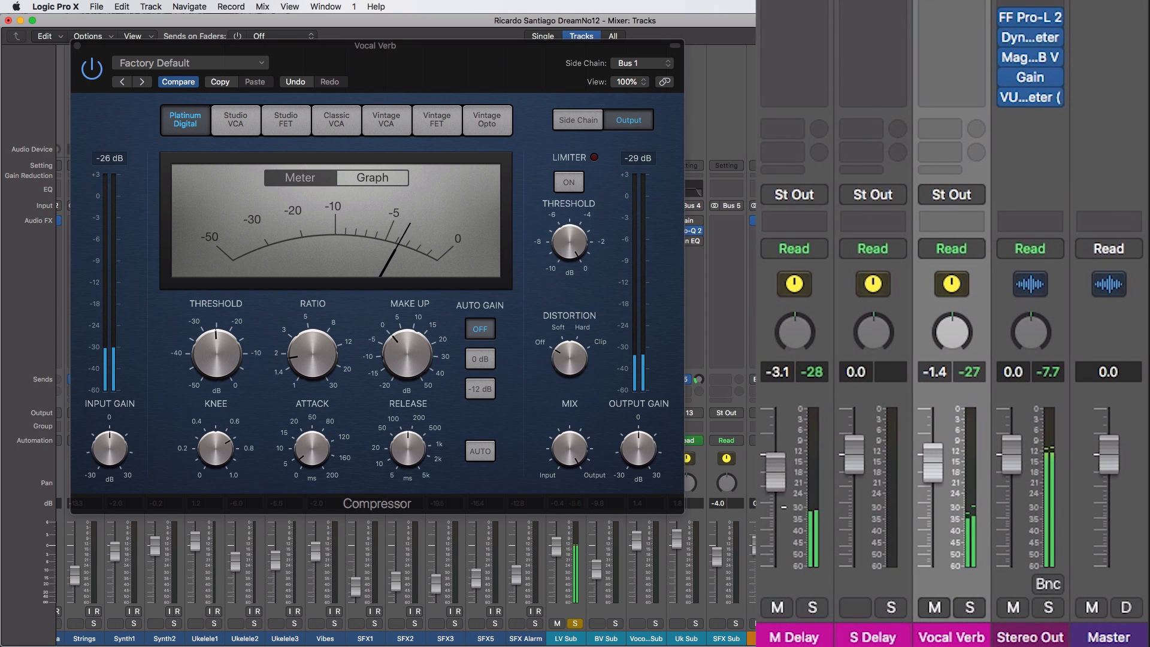
# Turn off the Phaser, Doubler and Verb effects in the MannyM Delay plug-in on the M Delay channel
pyautogui.click(966, 220)
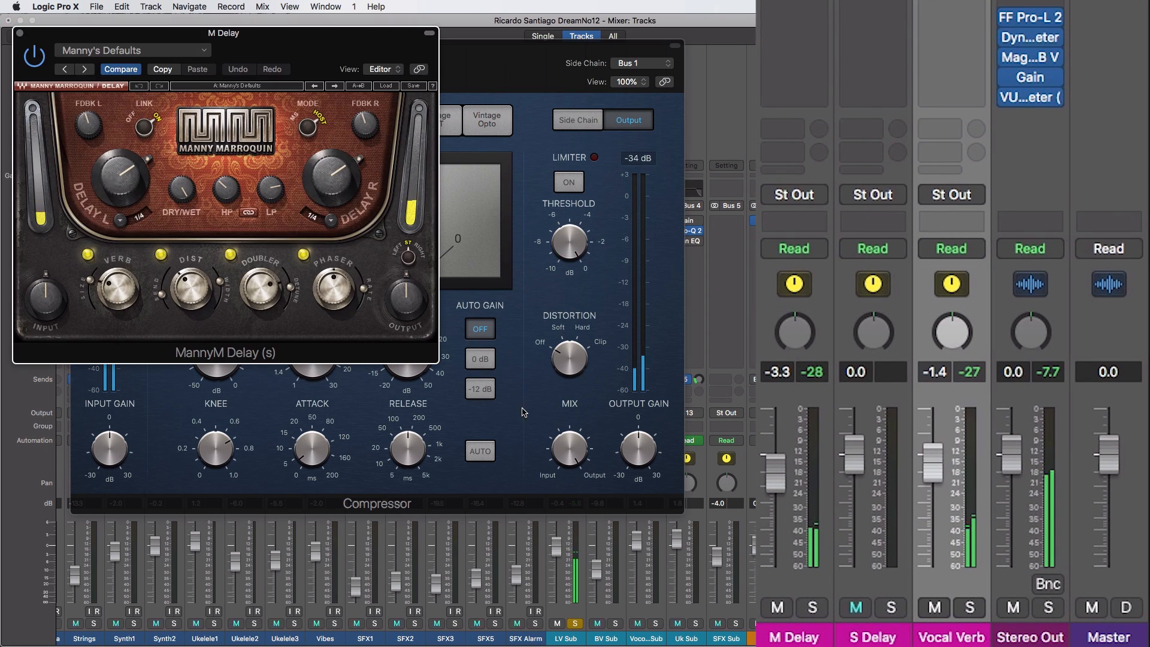
pyautogui.click(304, 254)
pyautogui.click(230, 254)
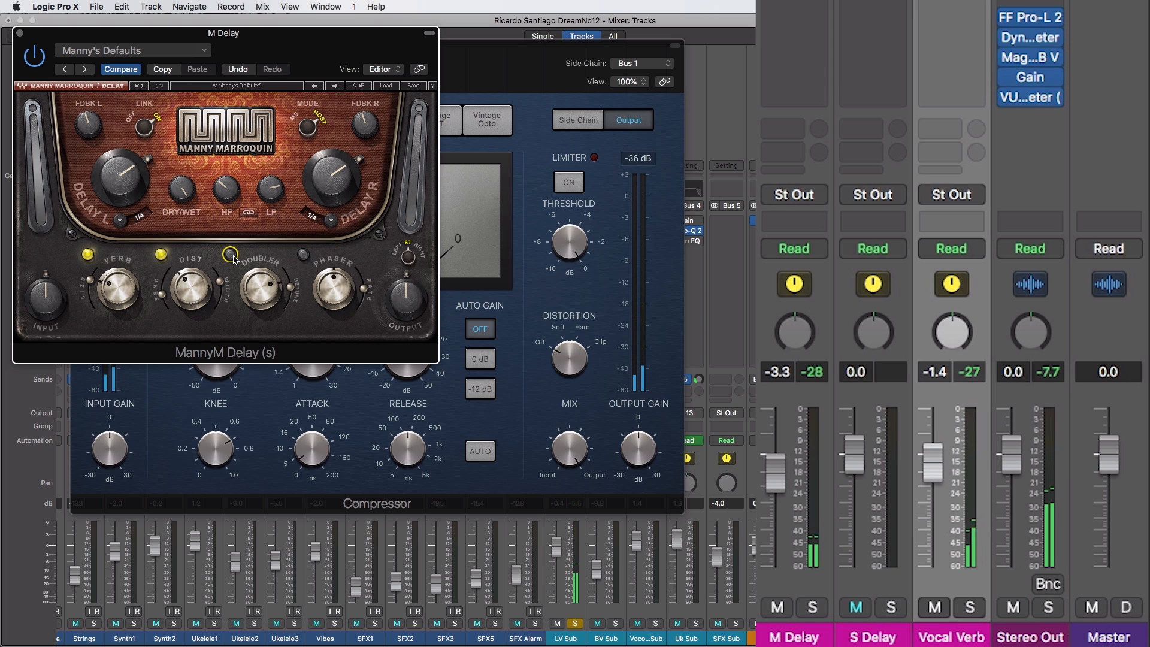
pyautogui.click(88, 254)
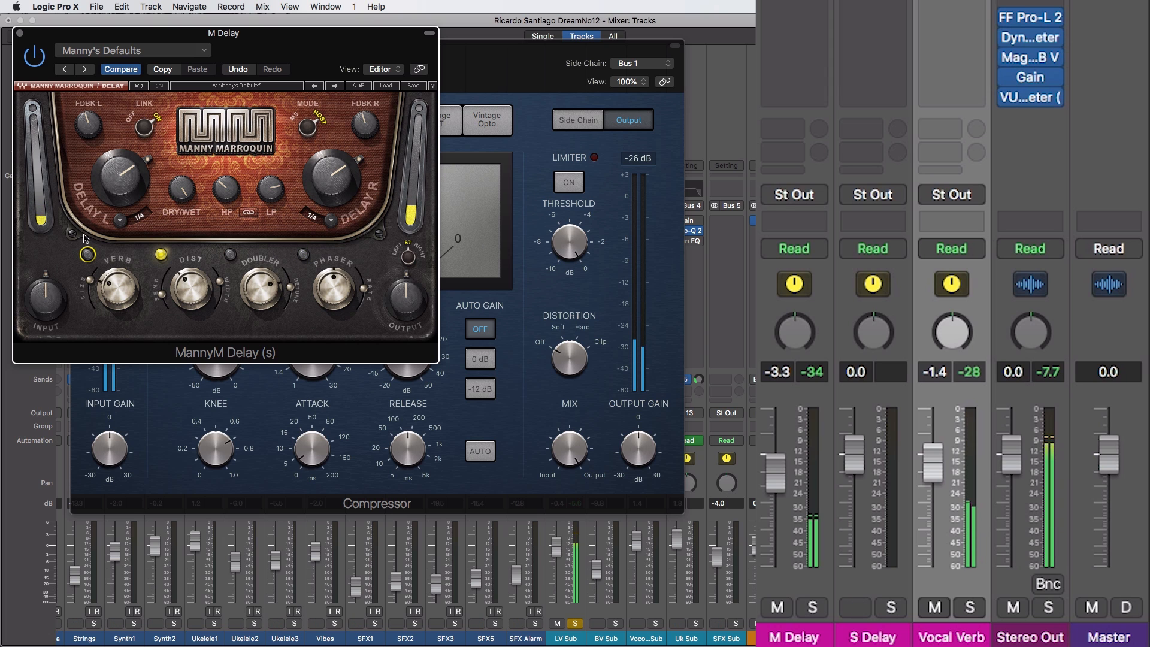
pyautogui.click(19, 34)
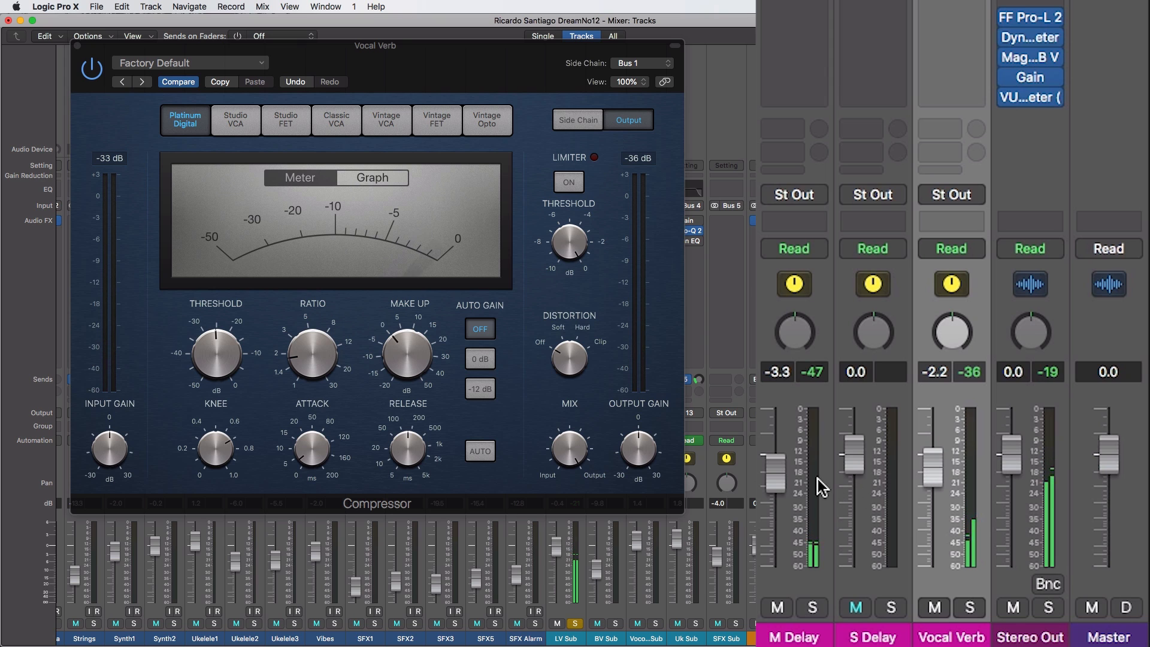
# Lower the Vocal Verb fader to -8.4 dB and the M Delay fader to -4.8 dB
pyautogui.moveTo(933, 471); pyautogui.dragTo(933, 488)
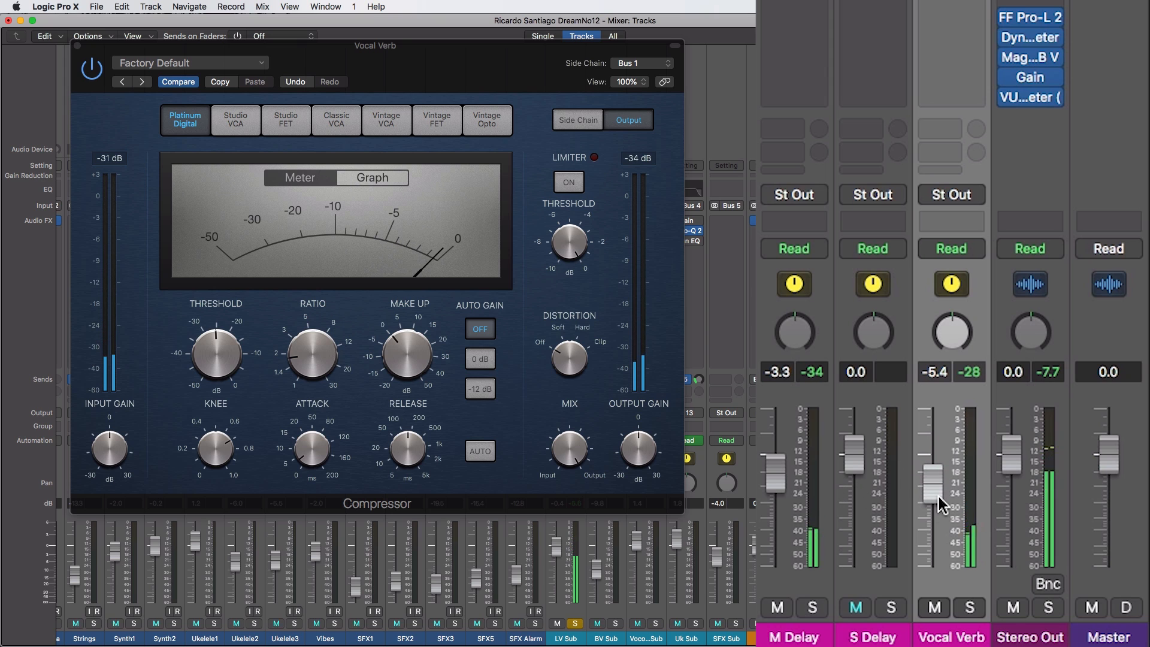
pyautogui.moveTo(939, 497); pyautogui.dragTo(939, 502)
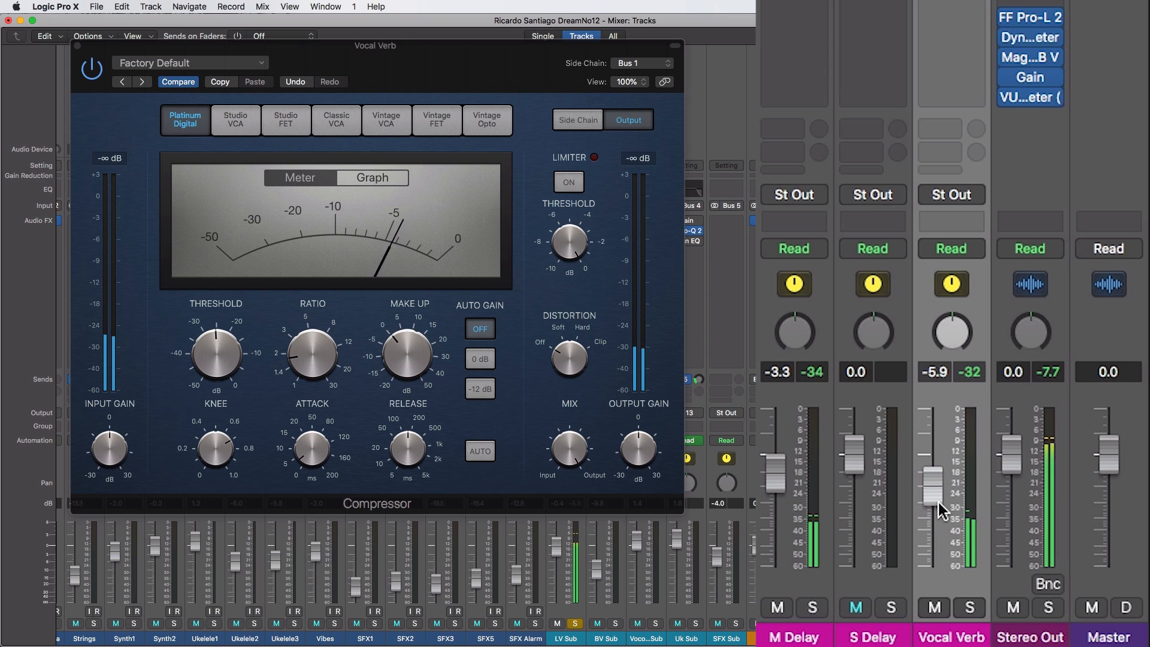
pyautogui.moveTo(774, 482); pyautogui.dragTo(773, 495)
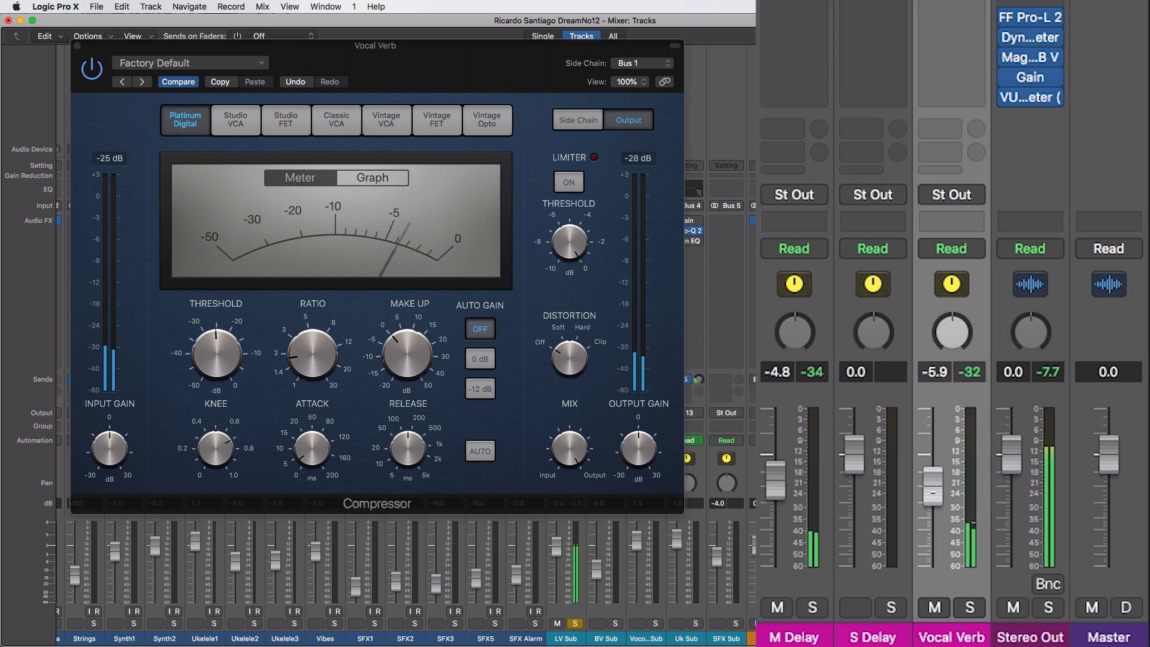
pyautogui.moveTo(938, 500); pyautogui.dragTo(934, 514)
# Raise the M Delay fader to -2.2 dB while Vocal Verb is muted, then unmute Vocal Verb
pyautogui.click(934, 607)
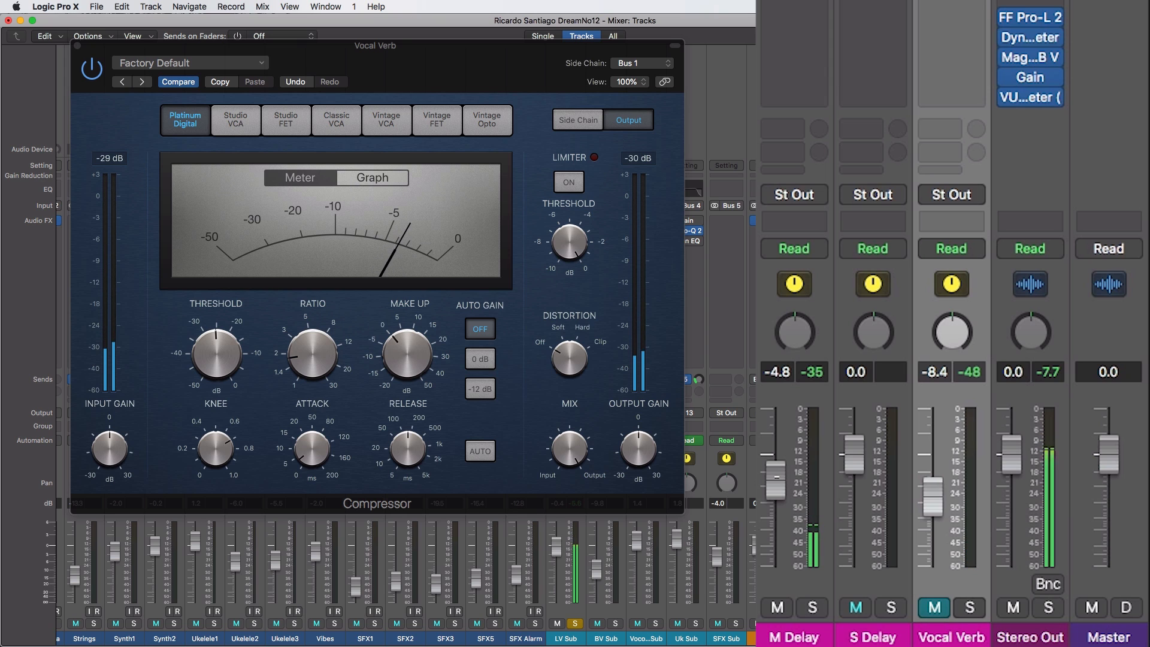
pyautogui.moveTo(777, 460); pyautogui.dragTo(777, 447)
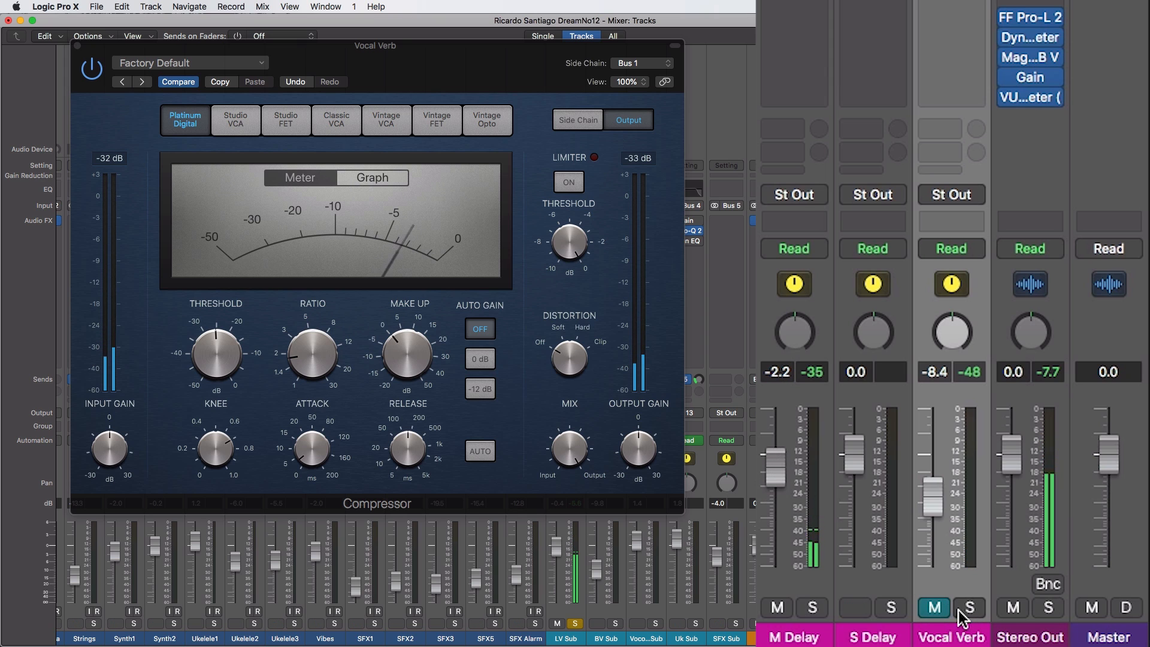
pyautogui.click(935, 607)
# Lower the Vocal Verb fader to -10.2 dB, comparing the vocal with the reverb muted and unmuted
pyautogui.moveTo(933, 508); pyautogui.dragTo(933, 516)
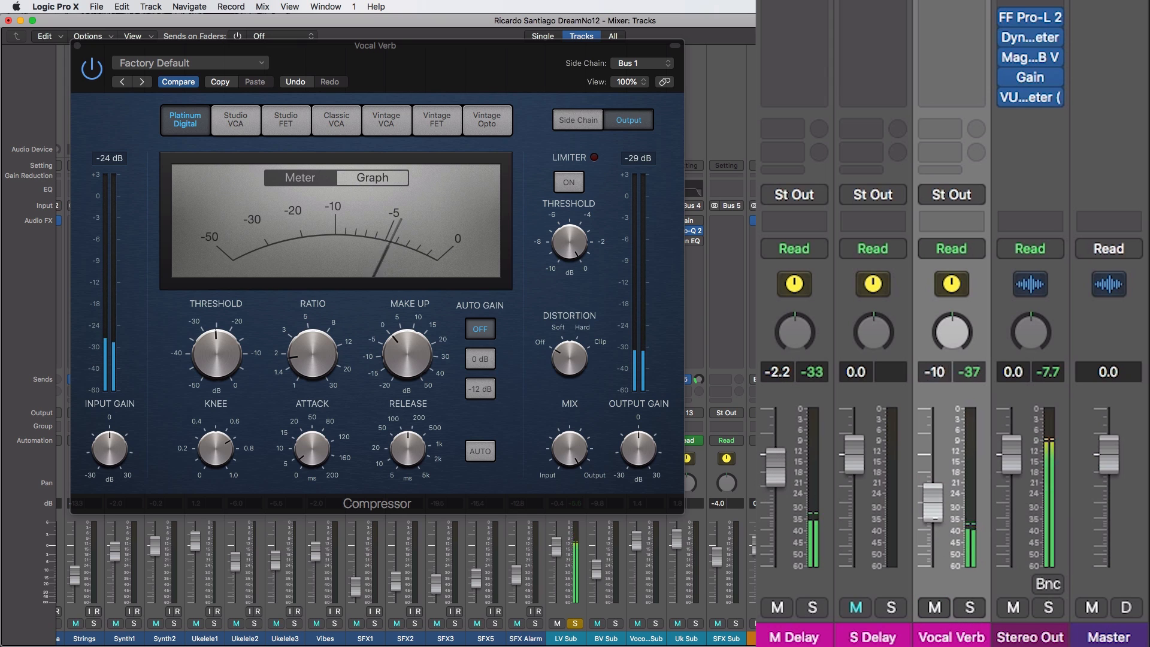
pyautogui.click(934, 607)
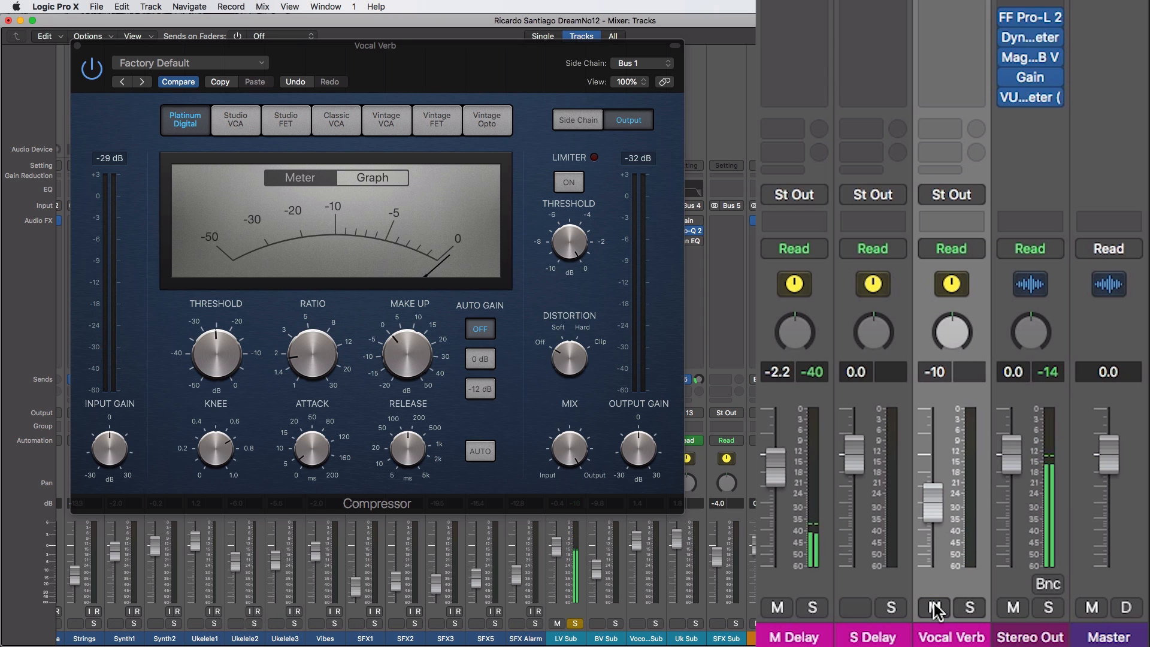
pyautogui.click(935, 608)
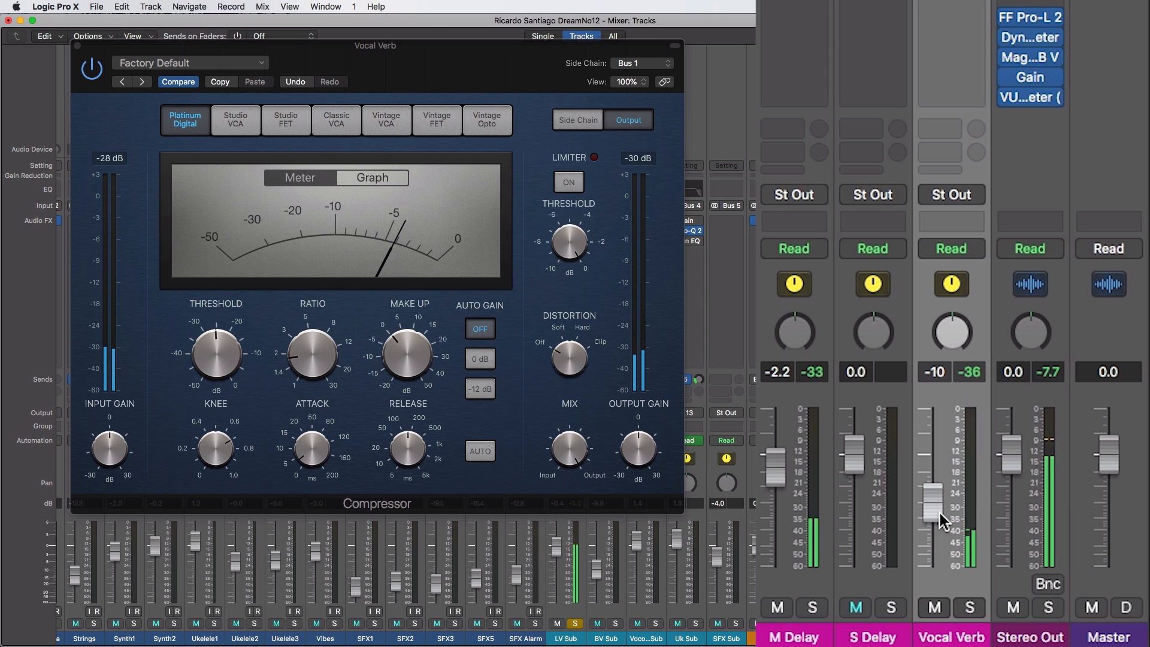
pyautogui.moveTo(940, 512); pyautogui.dragTo(939, 514)
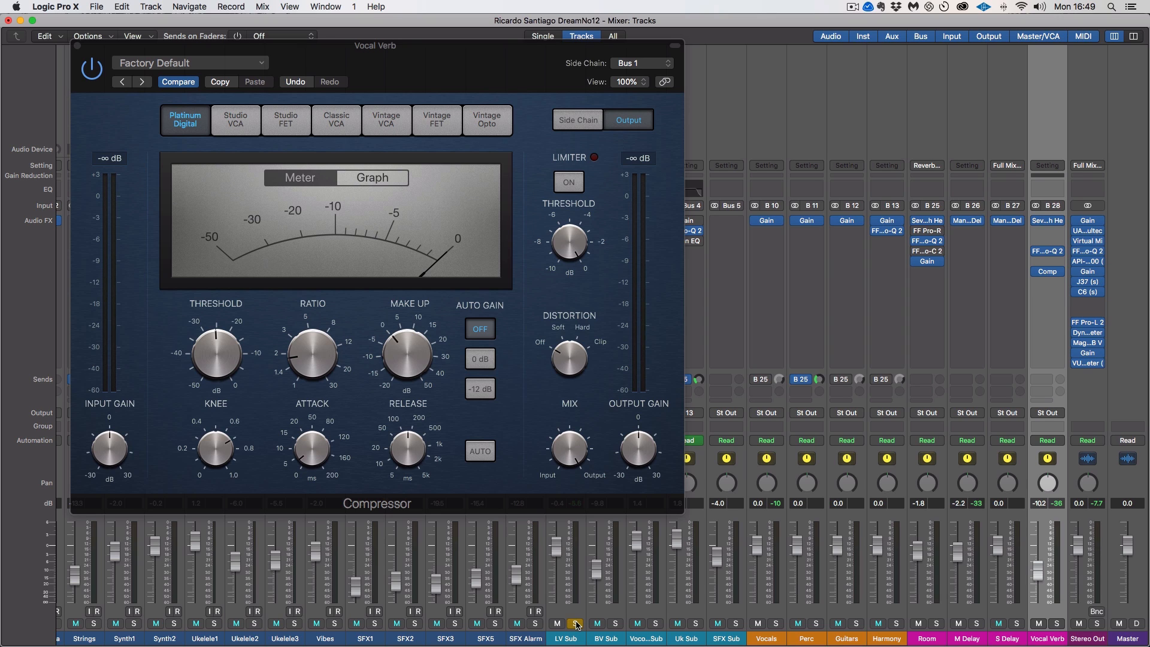
# Unsolo LV Sub and raise the Vocal Verb fader to -6.6 dB in the full mix, comparing the reverb muted and unmuted
pyautogui.click(575, 624)
pyautogui.press('space')
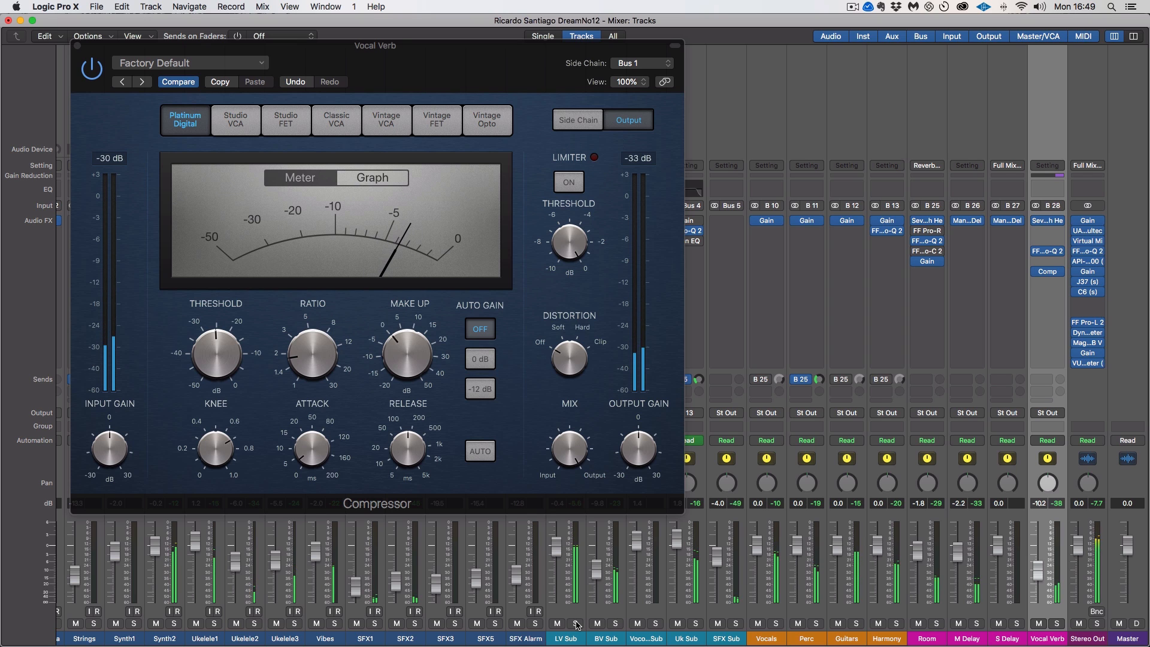
pyautogui.moveTo(1041, 573); pyautogui.dragTo(1040, 568)
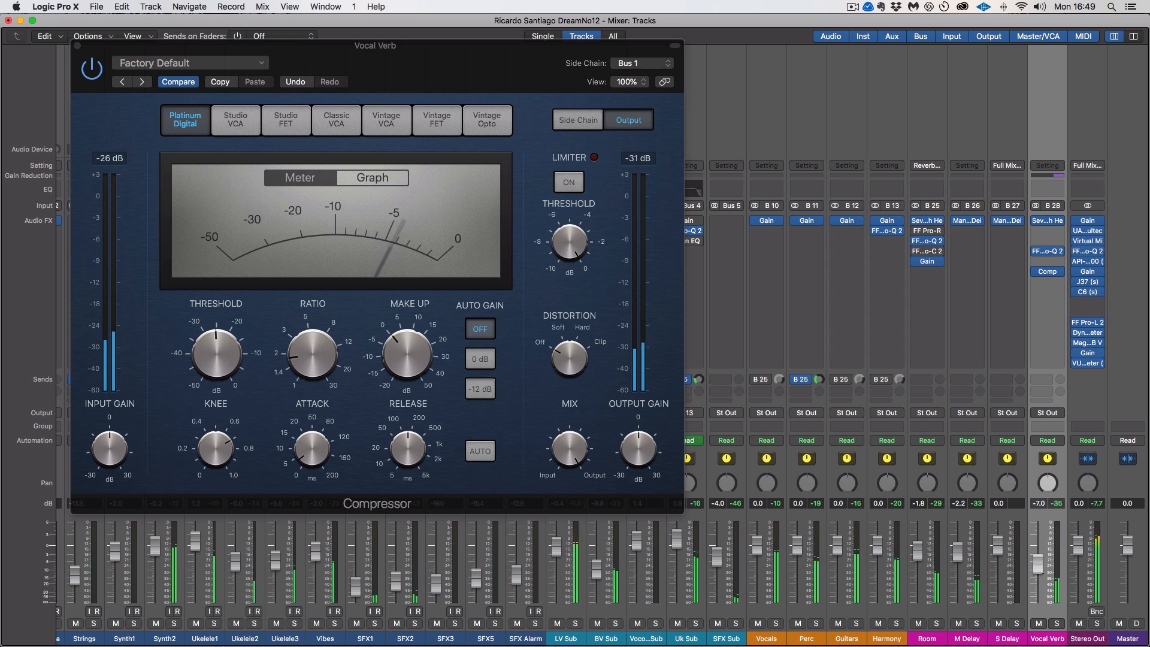
pyautogui.click(1040, 624)
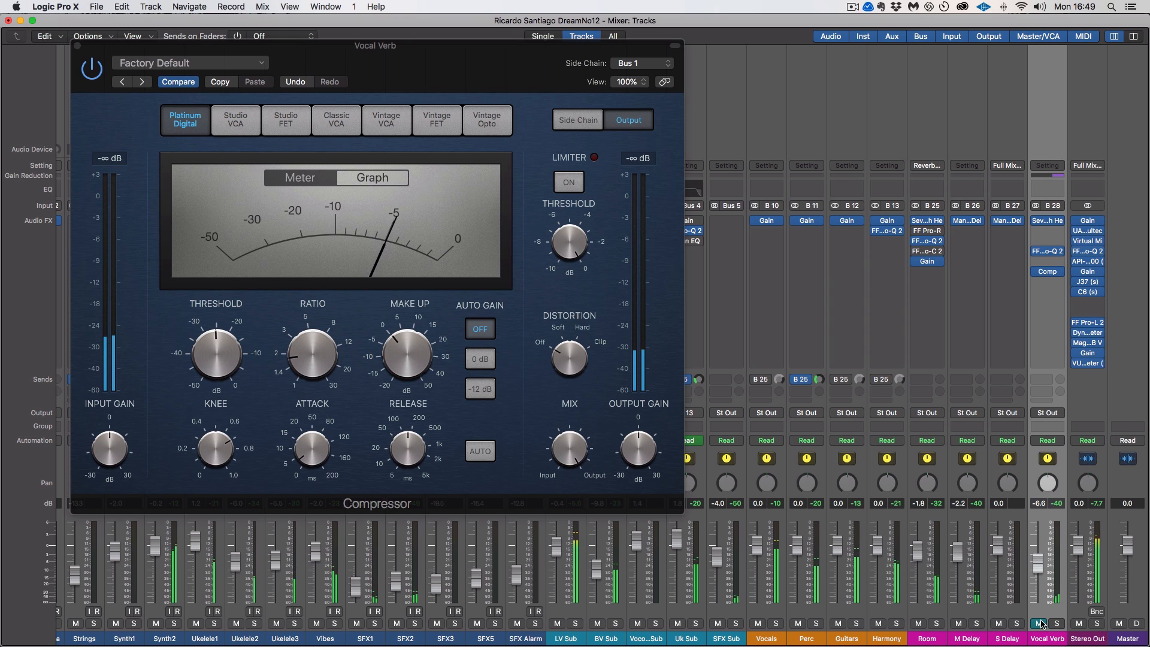
pyautogui.click(1041, 623)
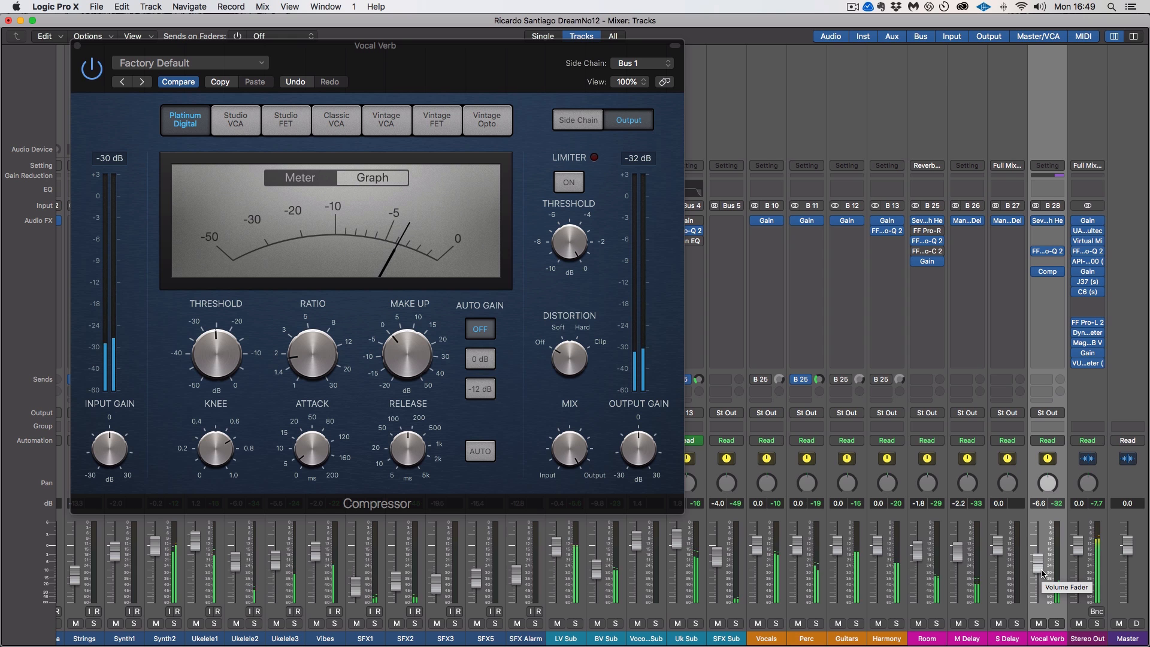
# Close the Compressor window, turn off cycle mode and play the song from about bar 44 with the mixer shown
pyautogui.press('super+2')
pyautogui.press('space')
pyautogui.click(77, 45)
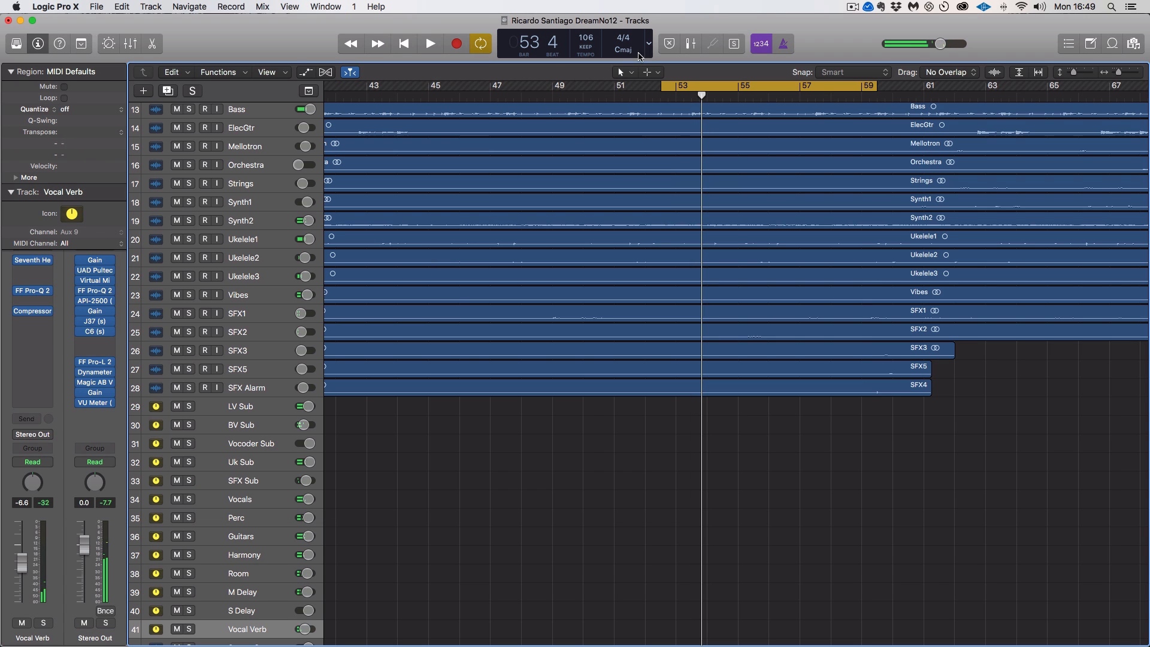
pyautogui.click(680, 86)
pyautogui.scroll(10, 535, 237)
pyautogui.hscroll(-5, 535, 236)
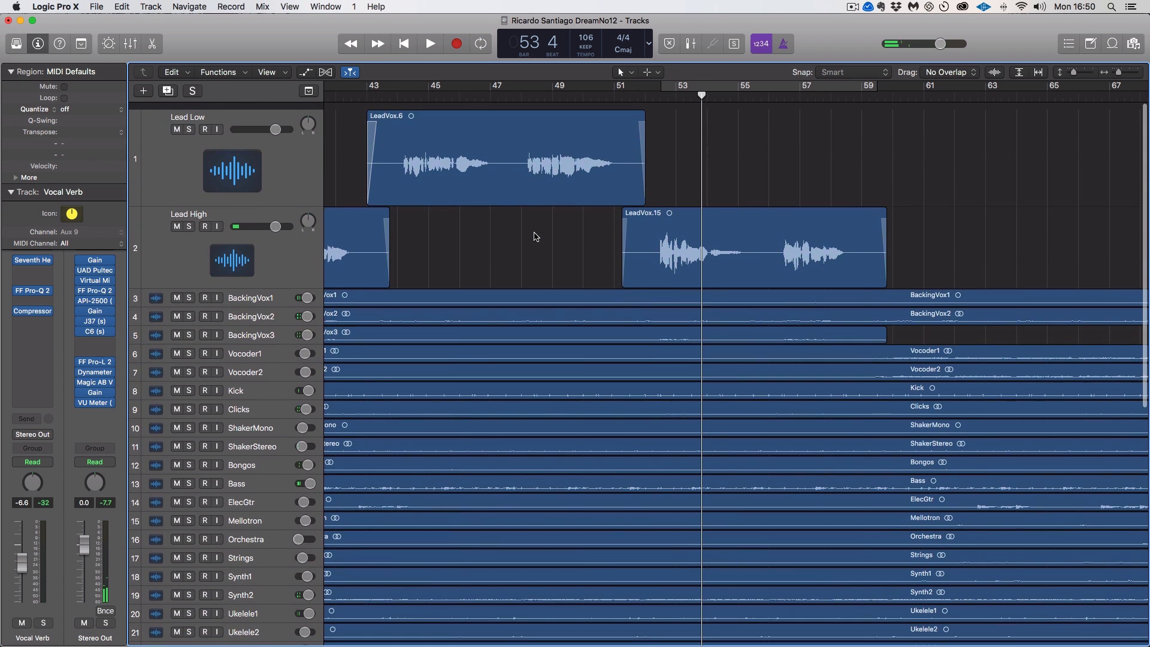
pyautogui.hscroll(-2, 535, 236)
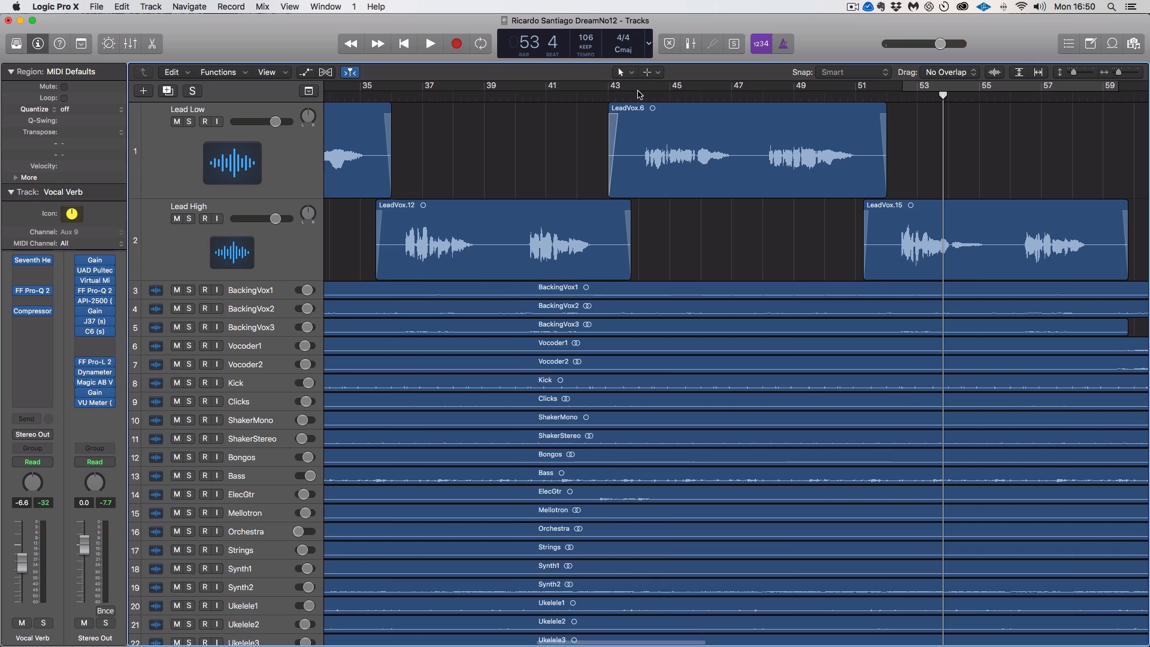
pyautogui.click(639, 93)
pyautogui.press('space')
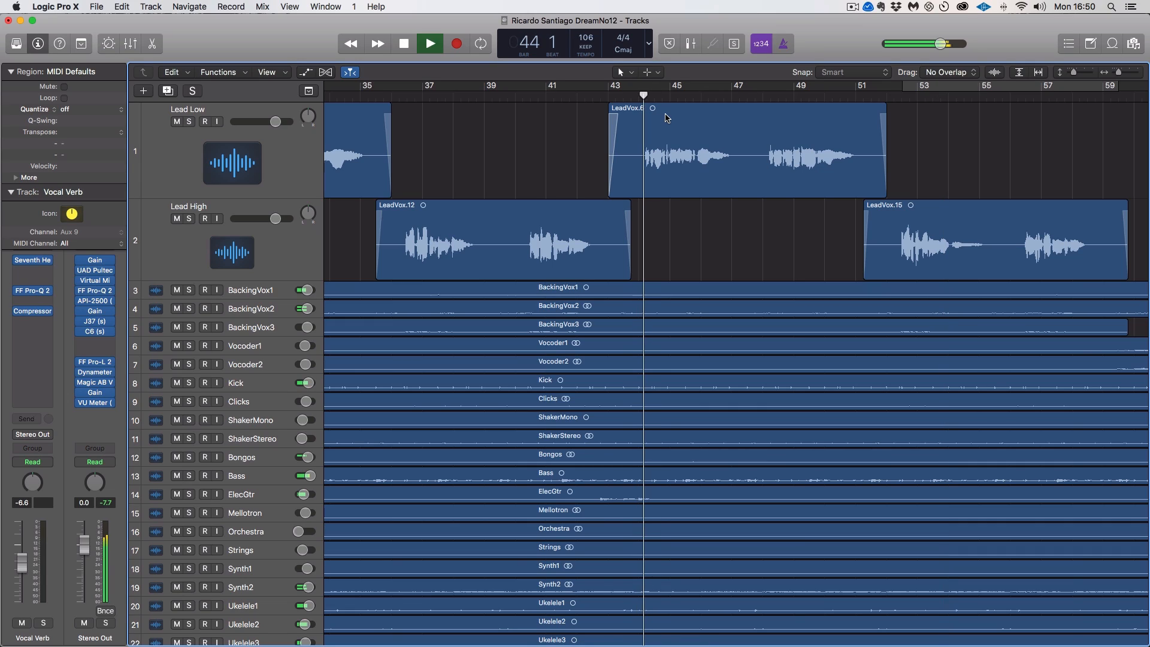
pyautogui.press('x')
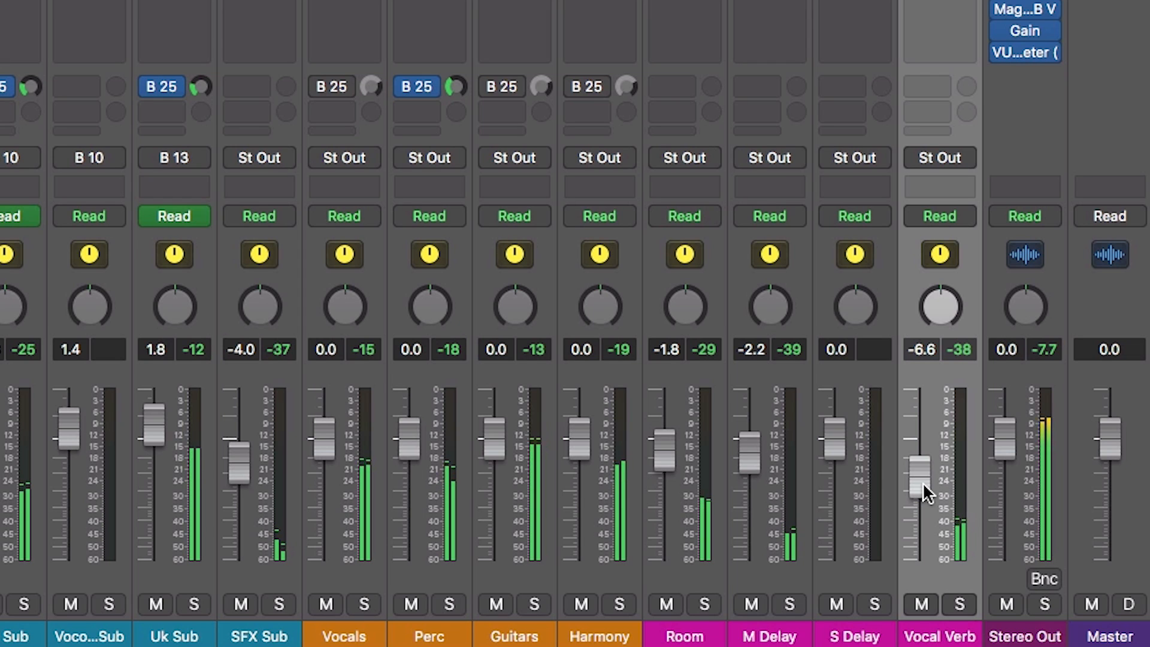
# Raise the Vocal Verb fader to -5.7 dB and mute the channel
pyautogui.moveTo(922, 482); pyautogui.dragTo(923, 478)
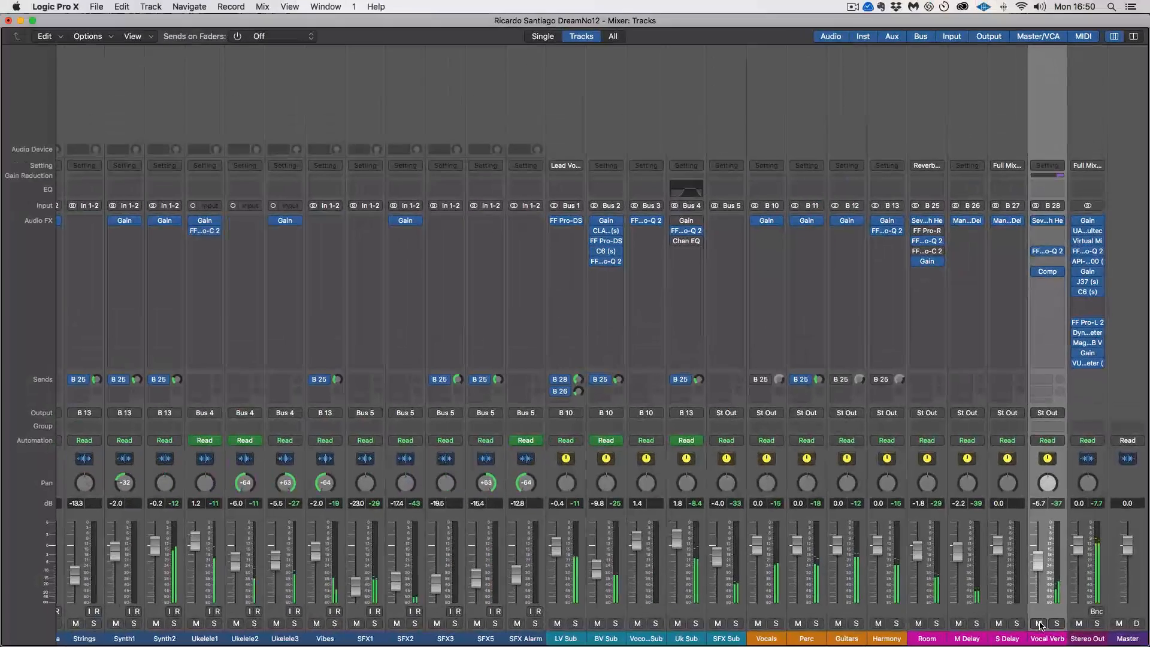
pyautogui.click(920, 604)
# Replay the full mix from about bar 44, compare it with Vocal Verb muted and unmuted, and lower that fader to -6.0 dB
pyautogui.press('super+2')
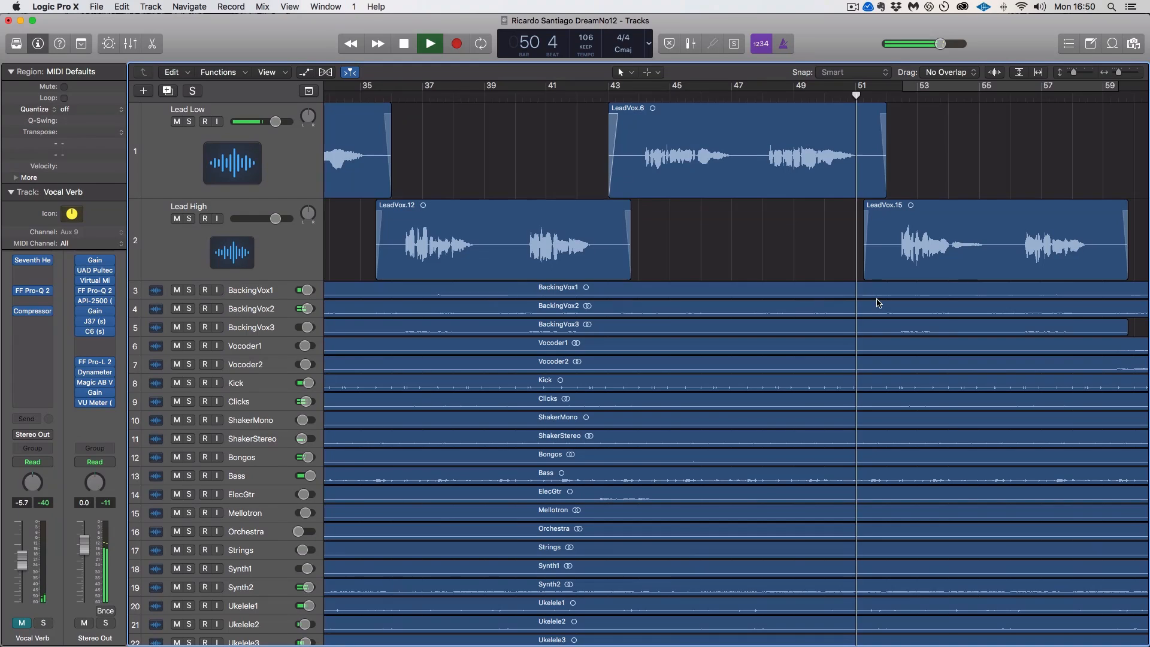
pyautogui.press('space')
pyautogui.click(639, 96)
pyautogui.moveTo(642, 91); pyautogui.dragTo(752, 104)
pyautogui.press('super+2')
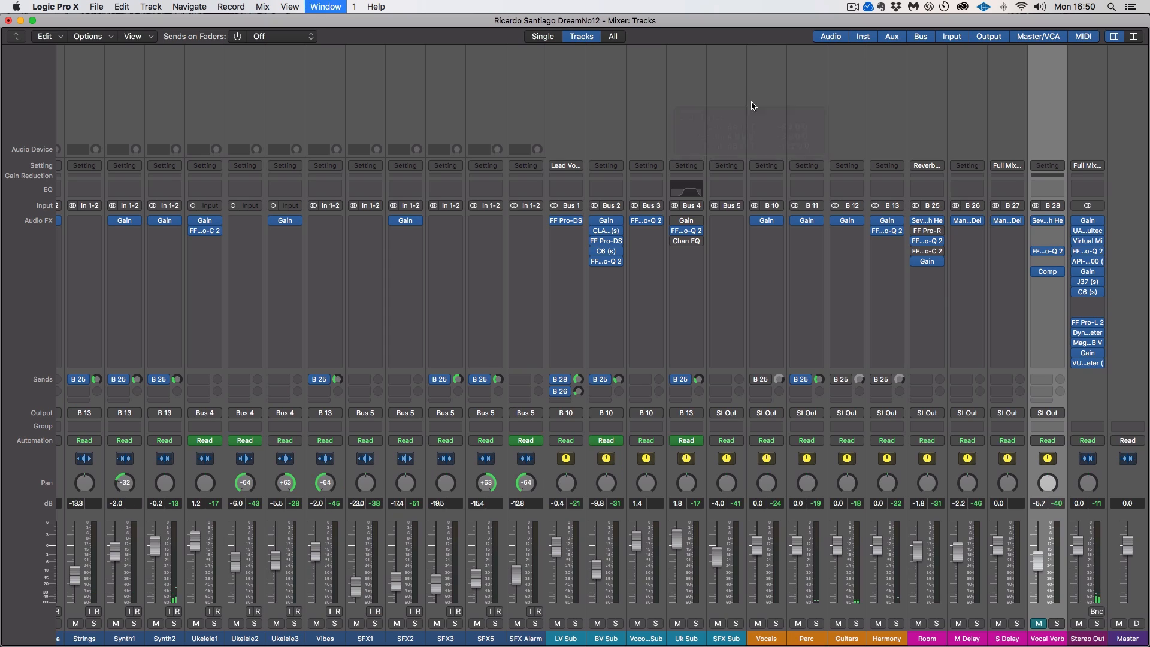
pyautogui.press('space')
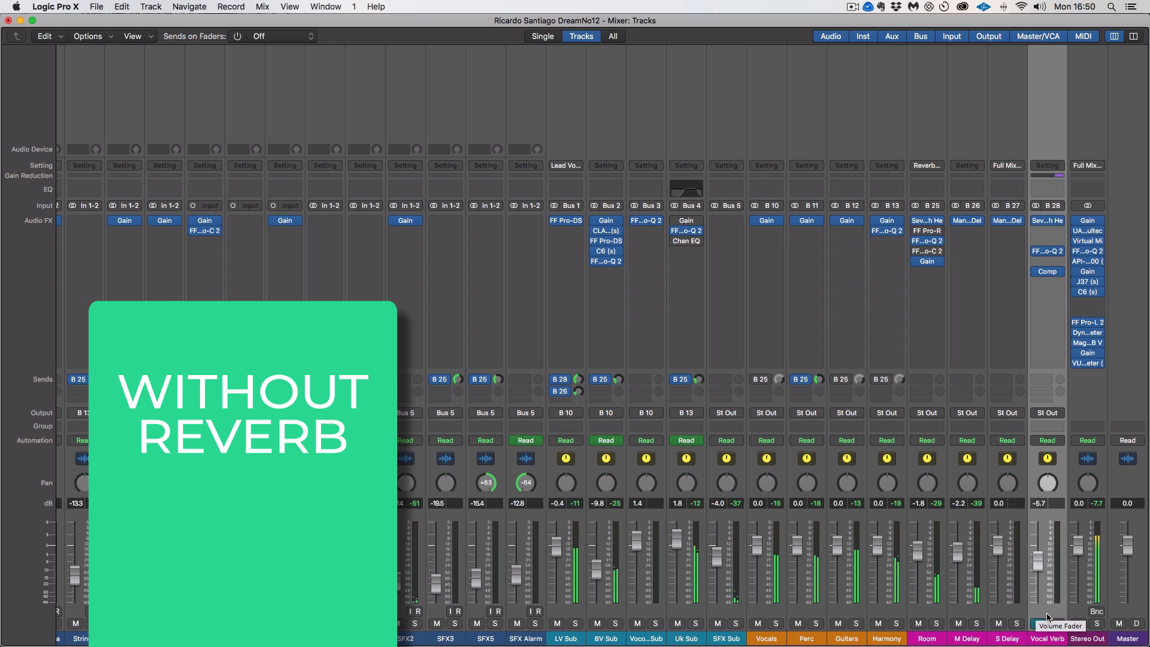
pyautogui.click(1039, 624)
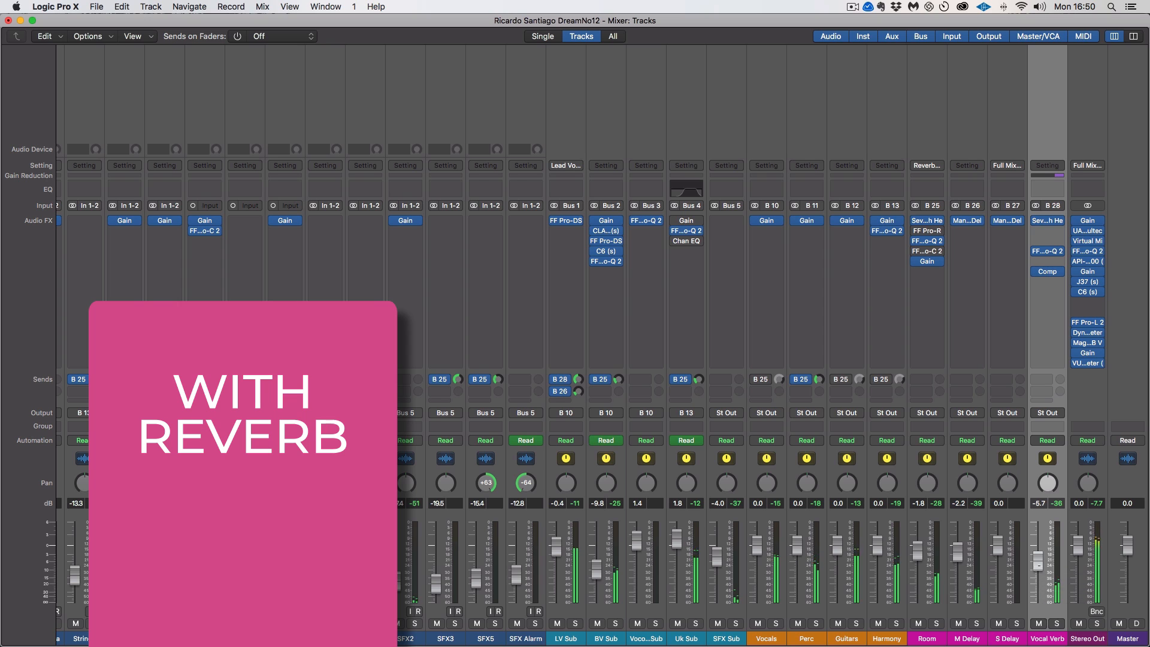
pyautogui.click(1039, 623)
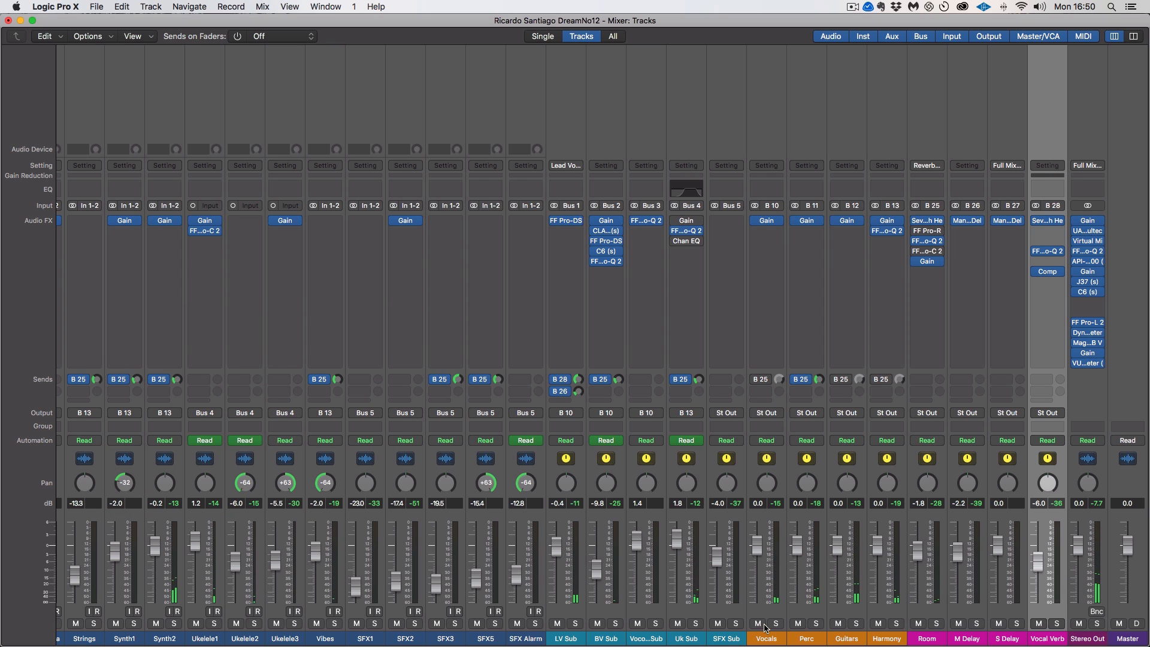
# Solo LV Sub and compare the lead vocal with Vocal Verb muted and unmuted
pyautogui.click(575, 624)
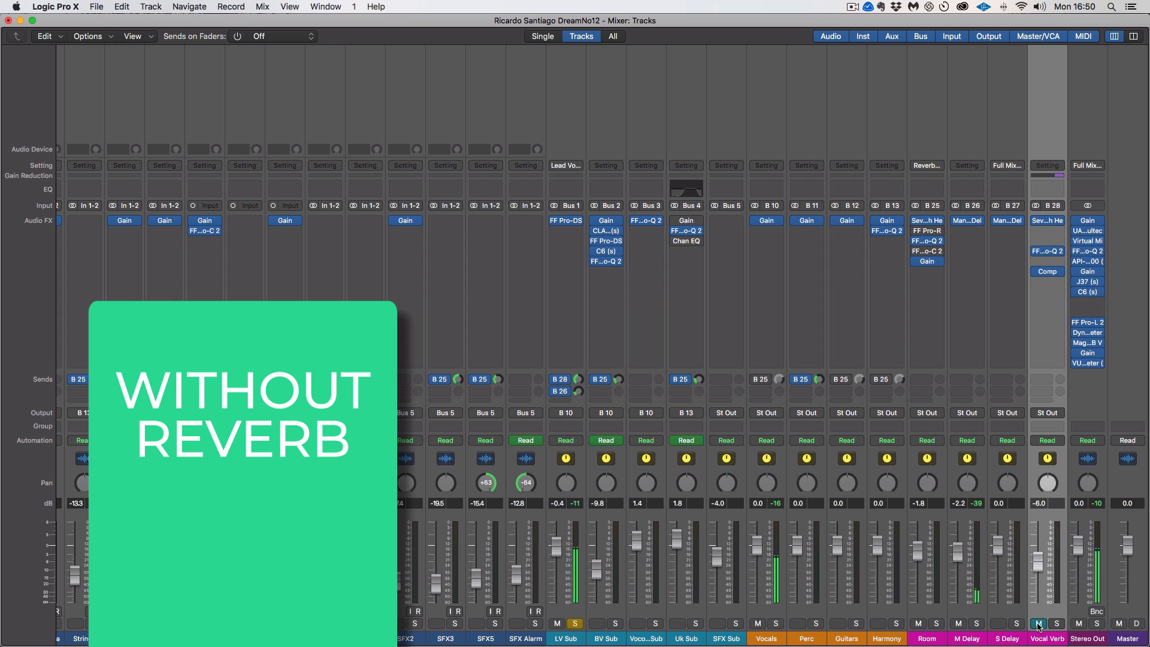
pyautogui.click(1038, 624)
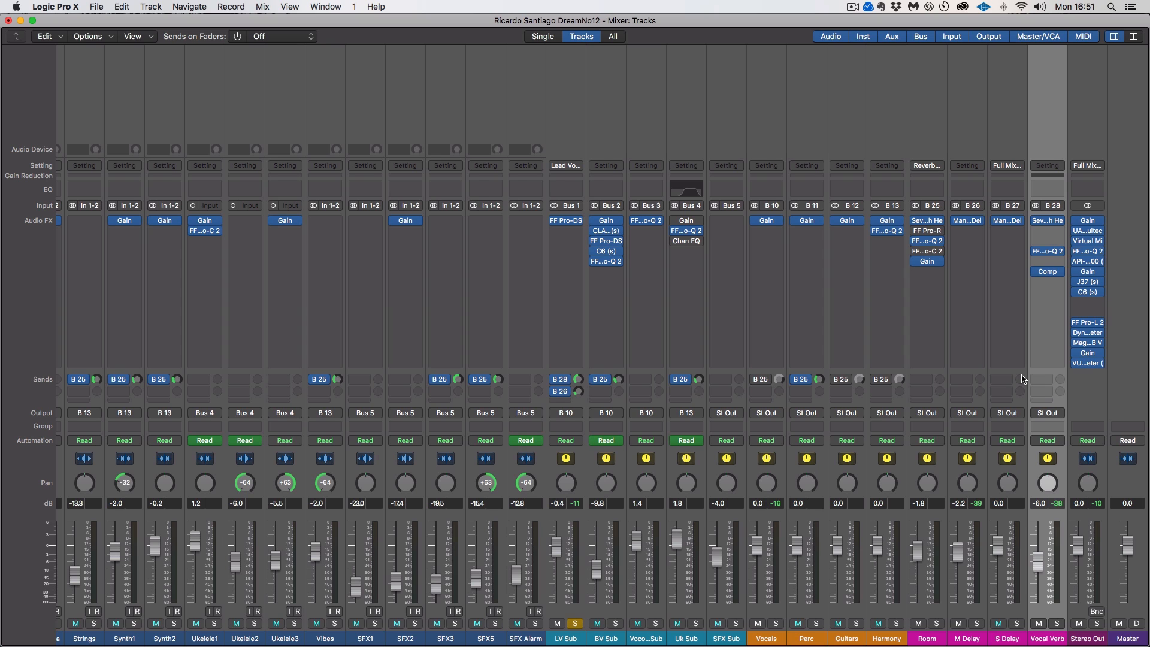
# Open the Compressor on Vocal Verb, raise the channel fader to 0.7 dB and increase the compression ratio during playback
pyautogui.click(1049, 274)
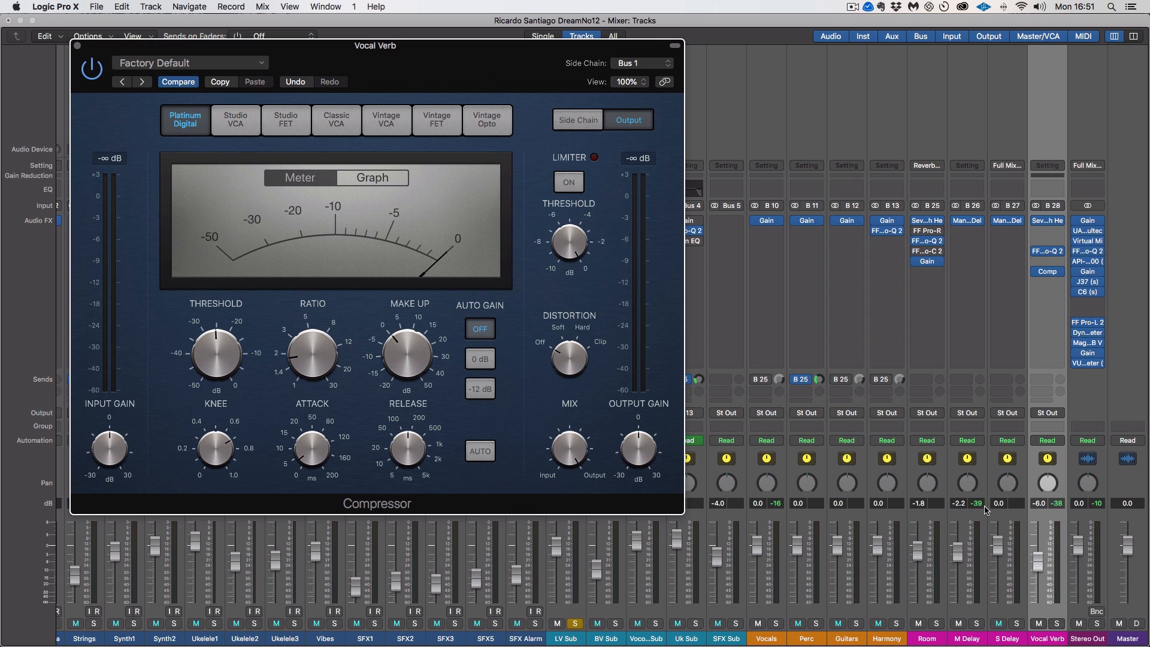
pyautogui.moveTo(1037, 560); pyautogui.dragTo(1041, 544)
pyautogui.press('space')
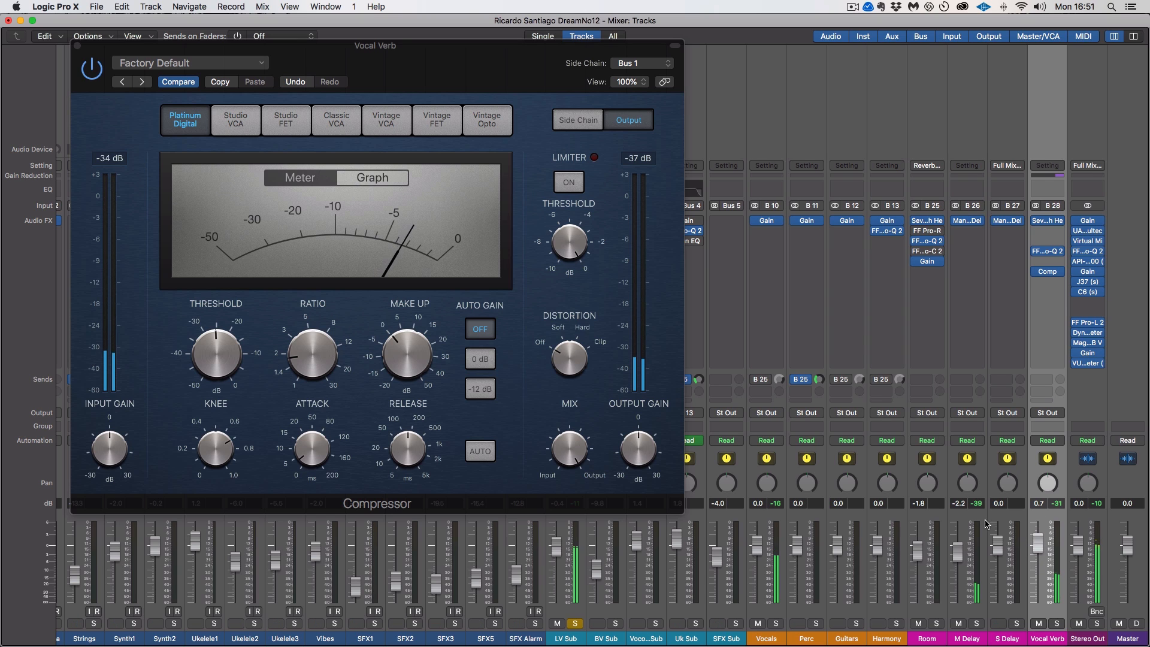
pyautogui.click(404, 359)
pyautogui.moveTo(303, 358); pyautogui.dragTo(313, 323)
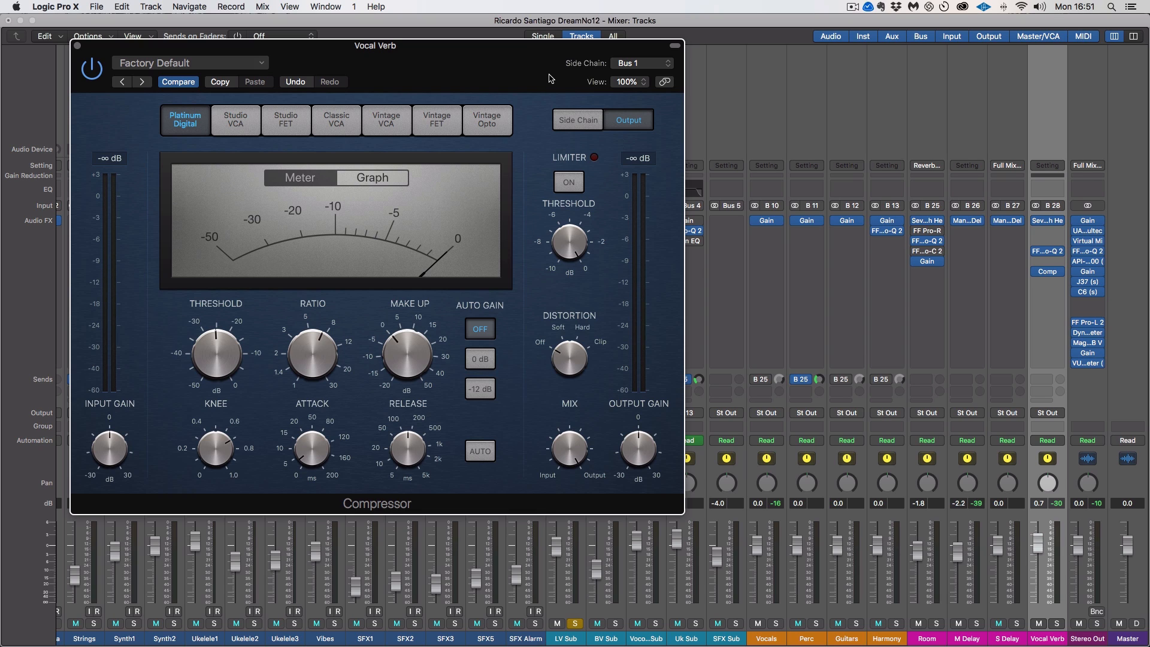
# Unsolo LV Sub and close the Compressor window
pyautogui.moveTo(548, 277)
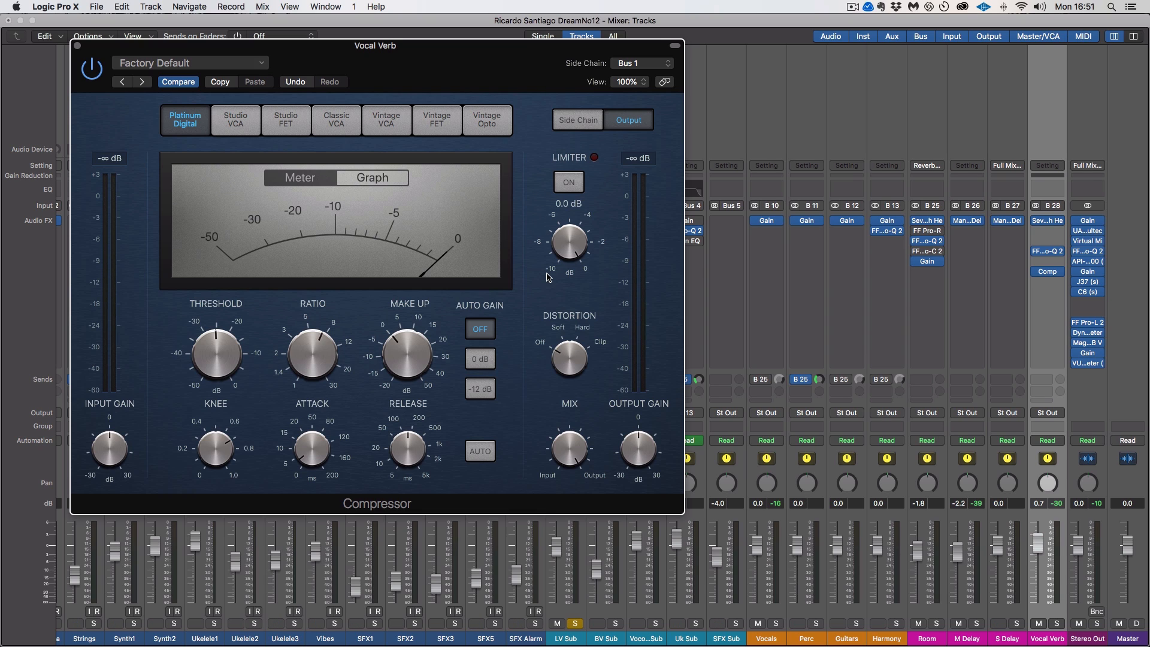
pyautogui.click(1001, 606)
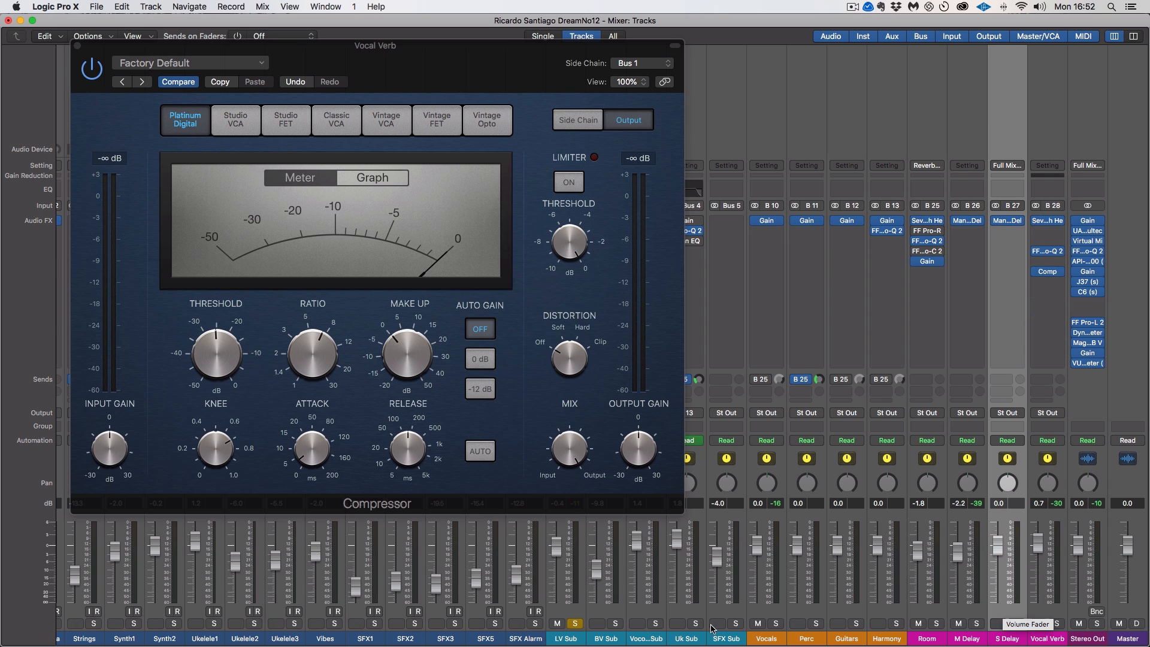
pyautogui.click(577, 623)
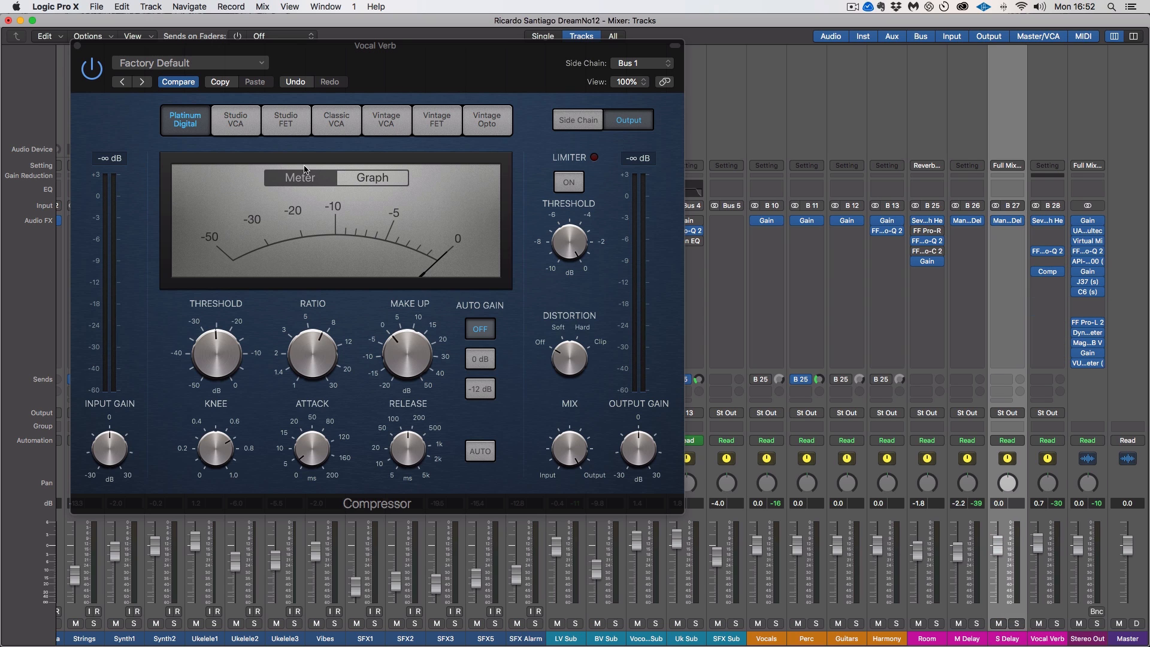
pyautogui.click(77, 46)
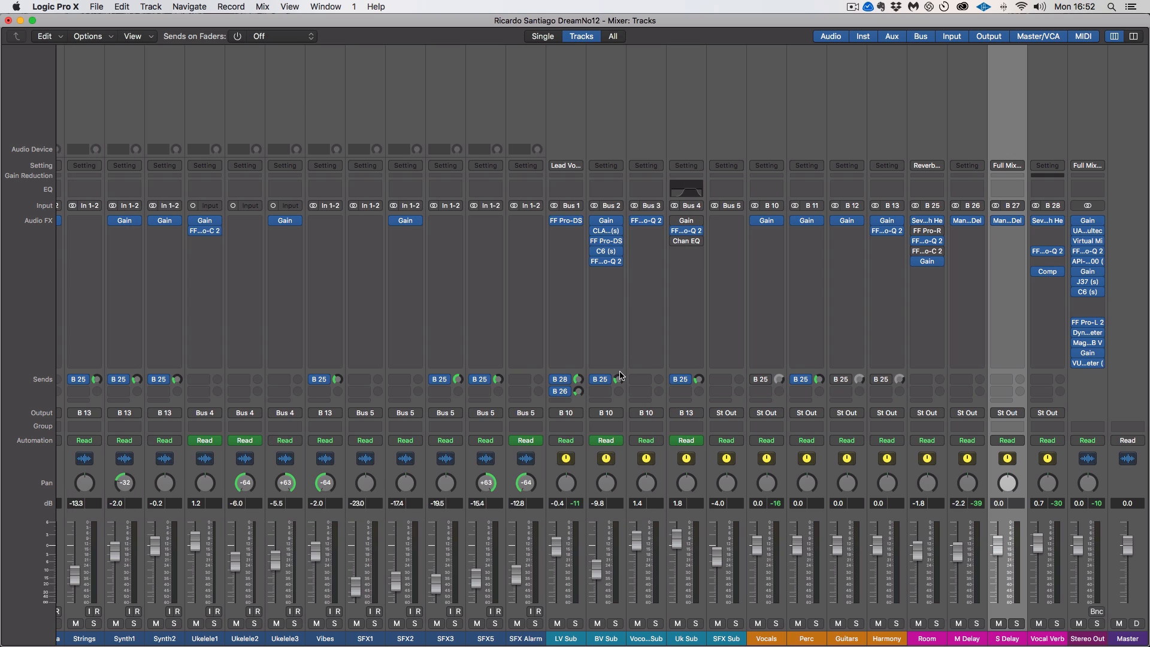